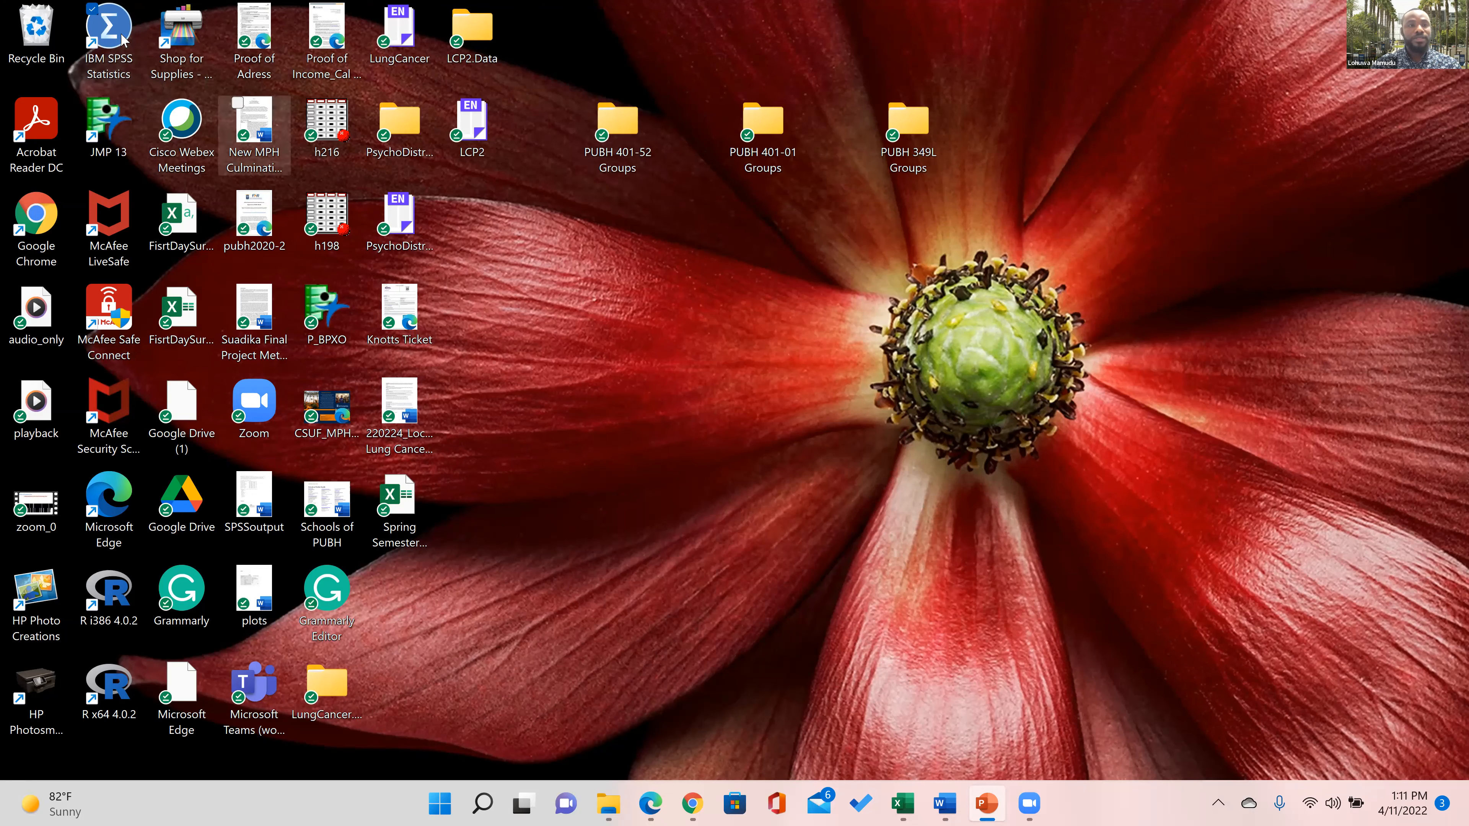
# Launch IBM SPSS Statistics, look over the recent and sample files, and dismiss the welcome dialog
pyautogui.doubleClick(109, 33)
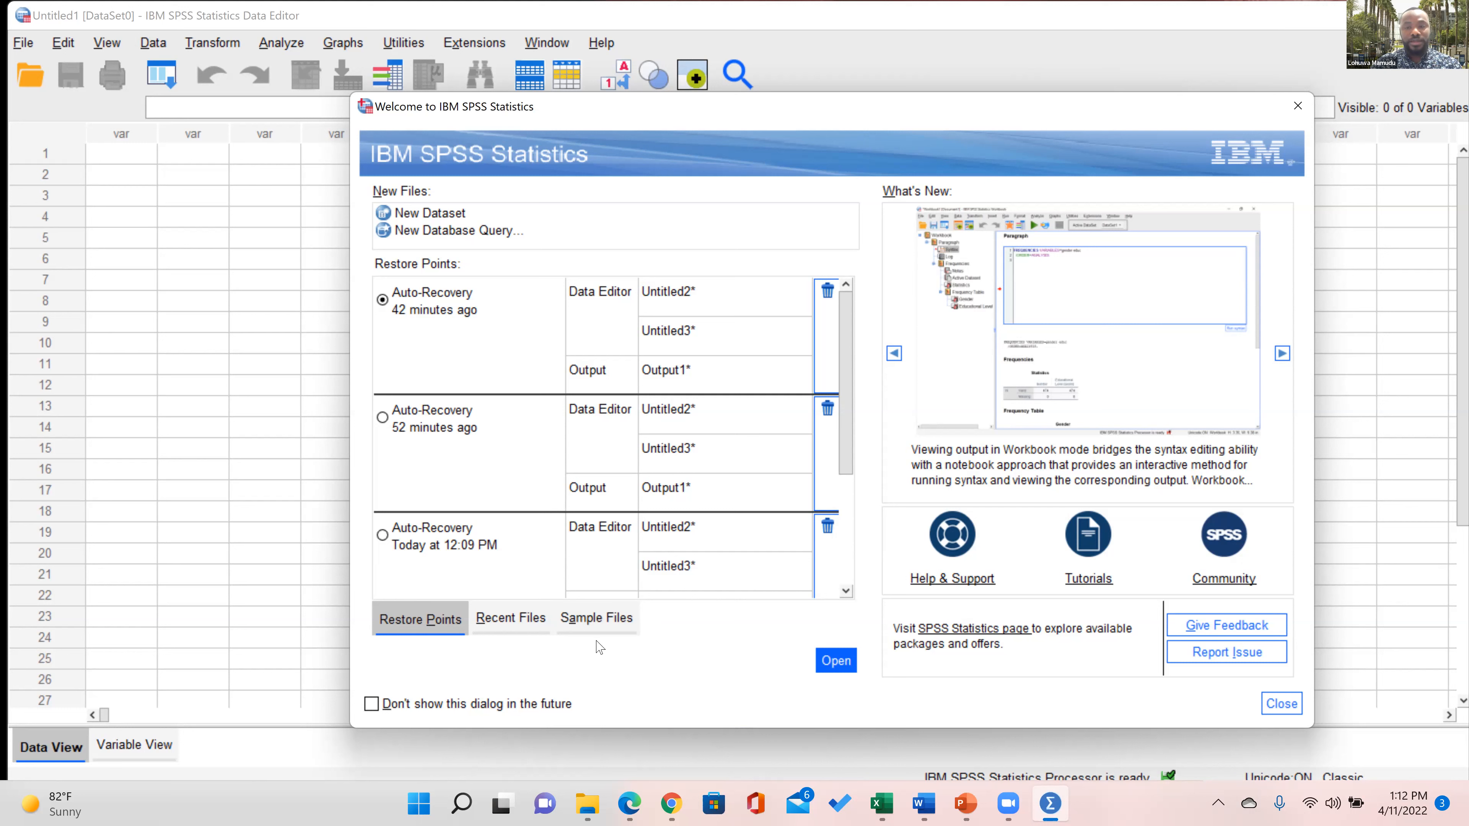
pyautogui.click(505, 620)
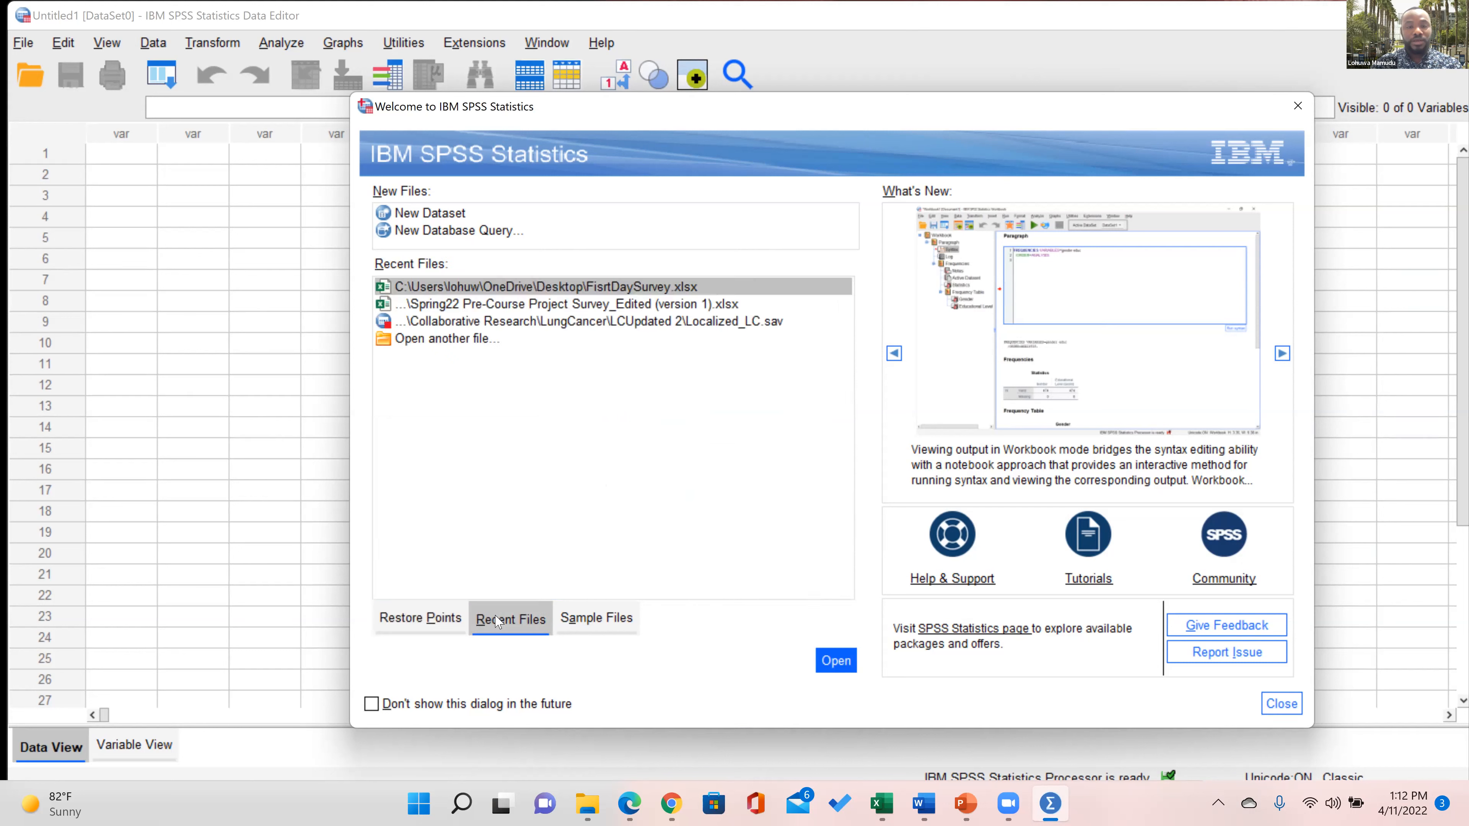
pyautogui.click(603, 625)
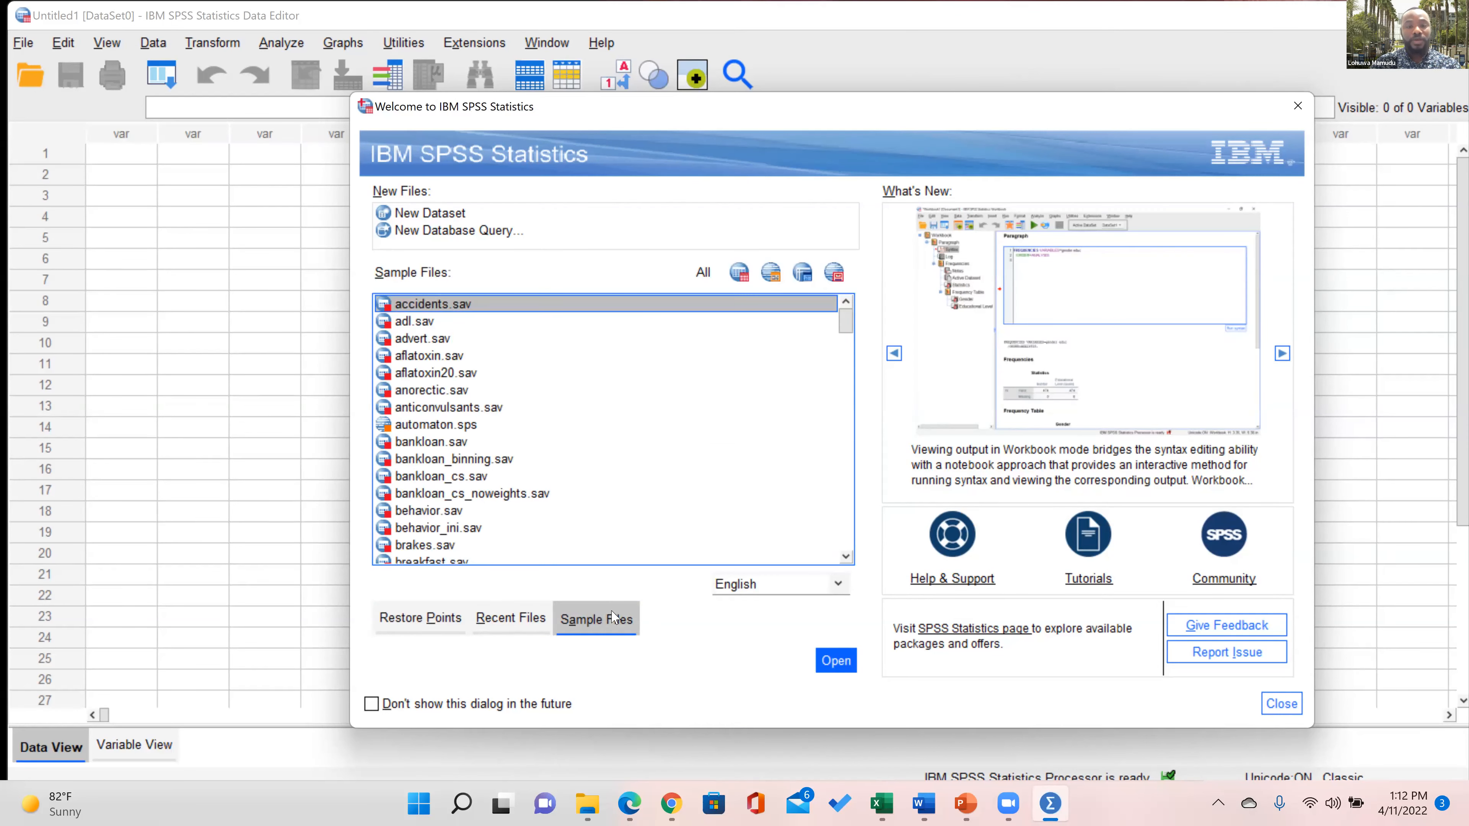
pyautogui.click(498, 620)
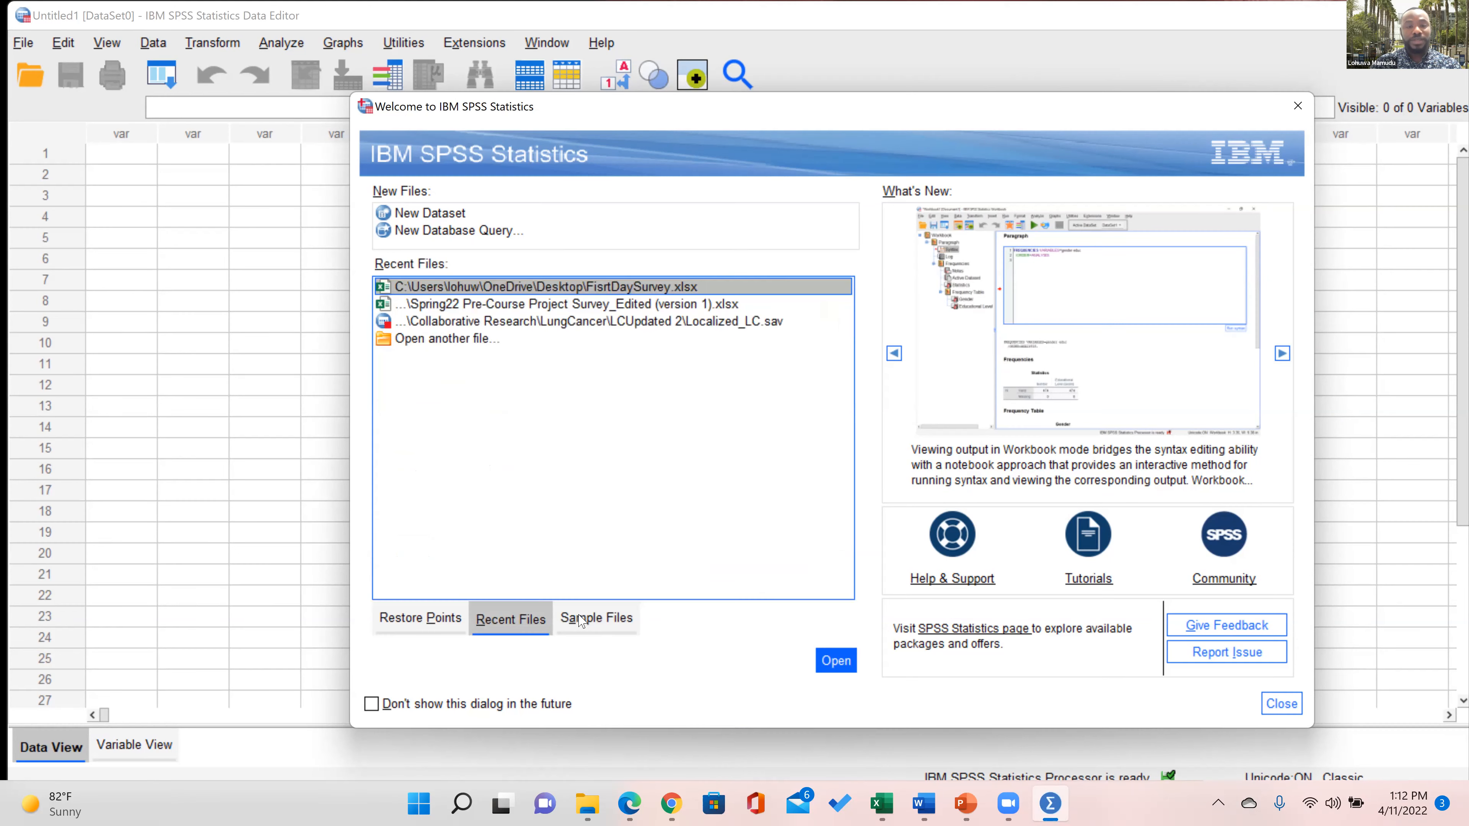
pyautogui.click(598, 618)
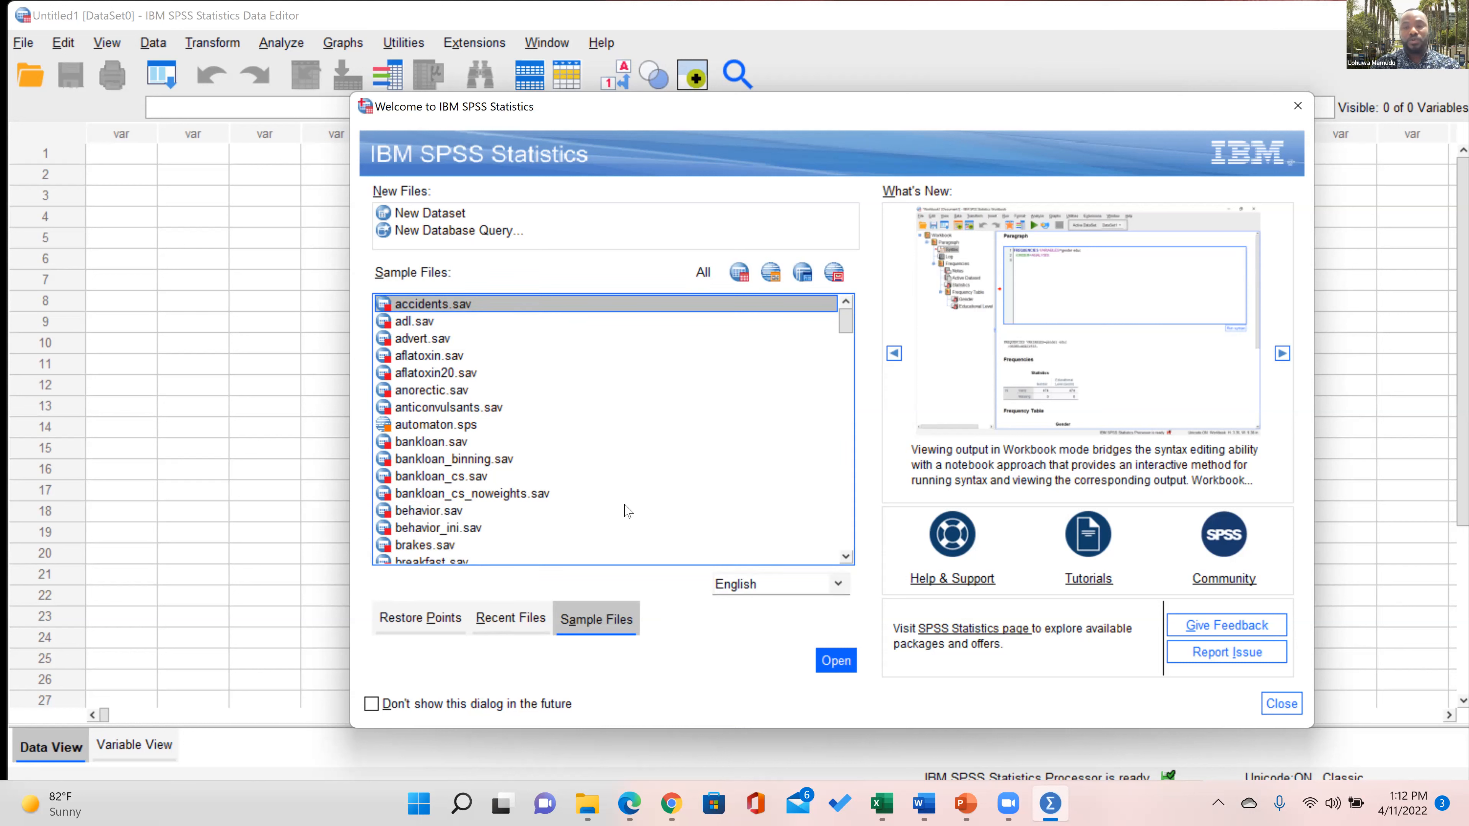
pyautogui.click(1279, 704)
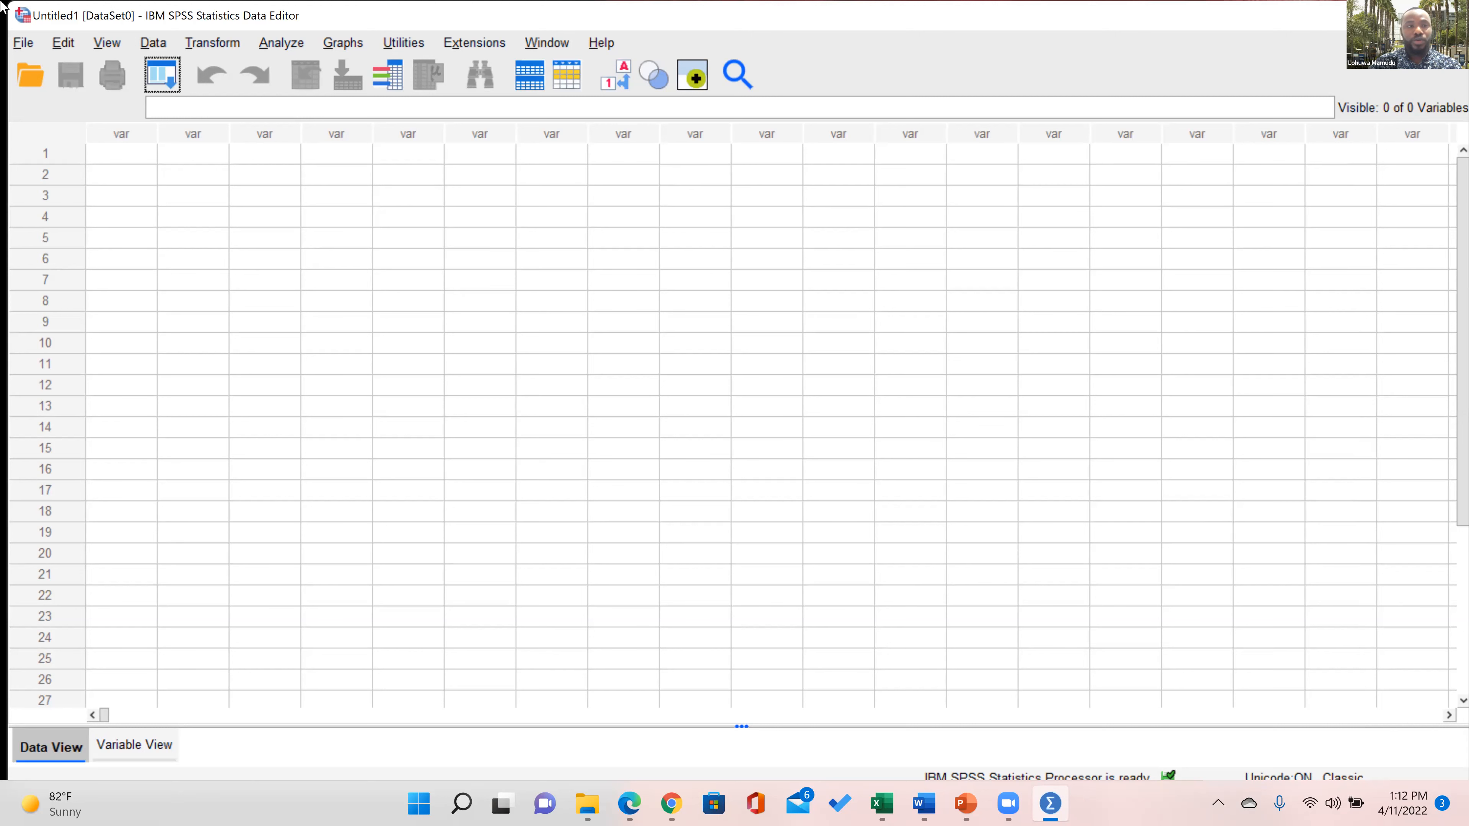
# Start an Excel data import and check the file types available for opening
pyautogui.click(22, 43)
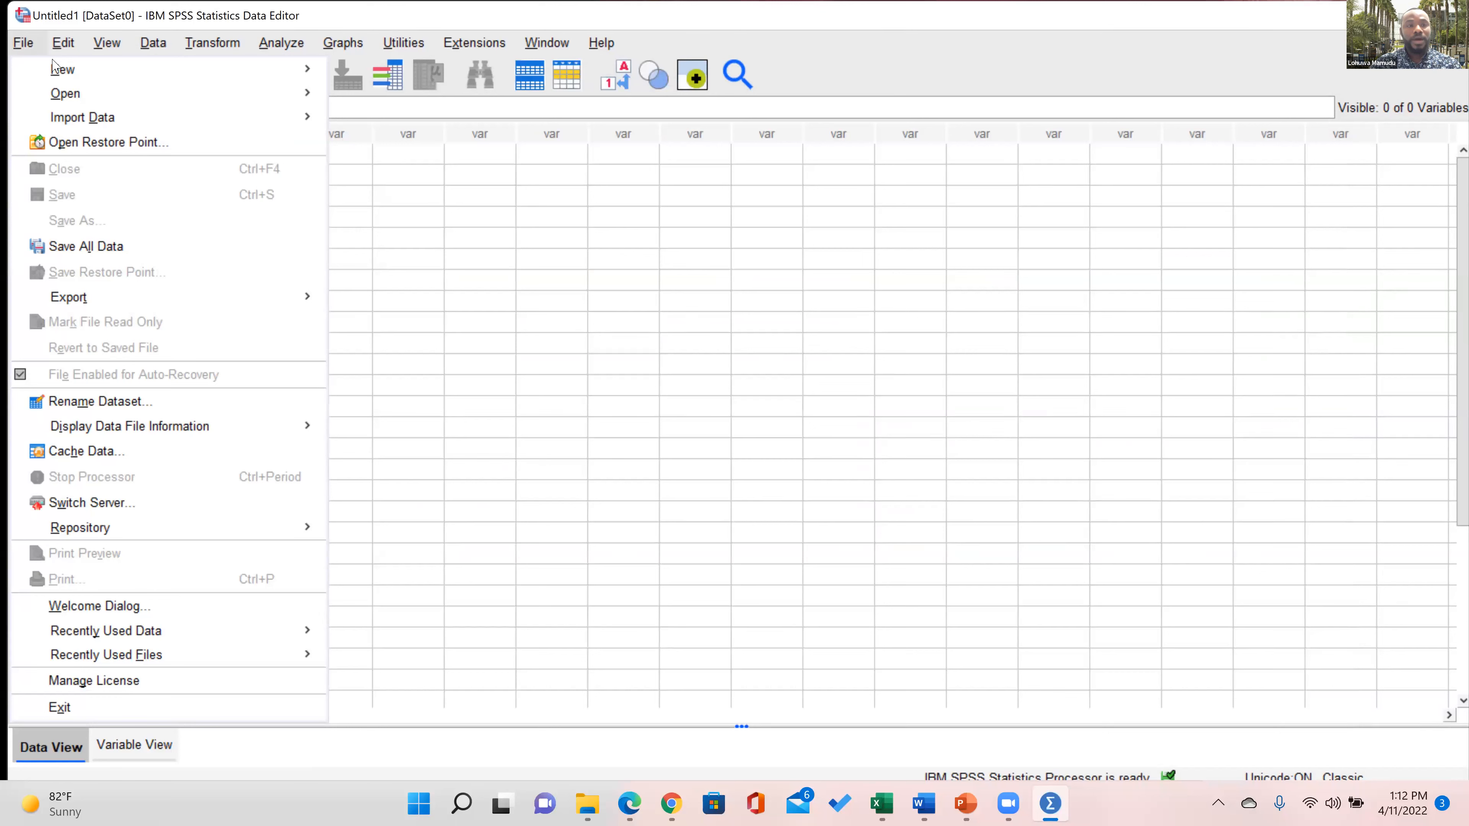
pyautogui.moveTo(155, 124)
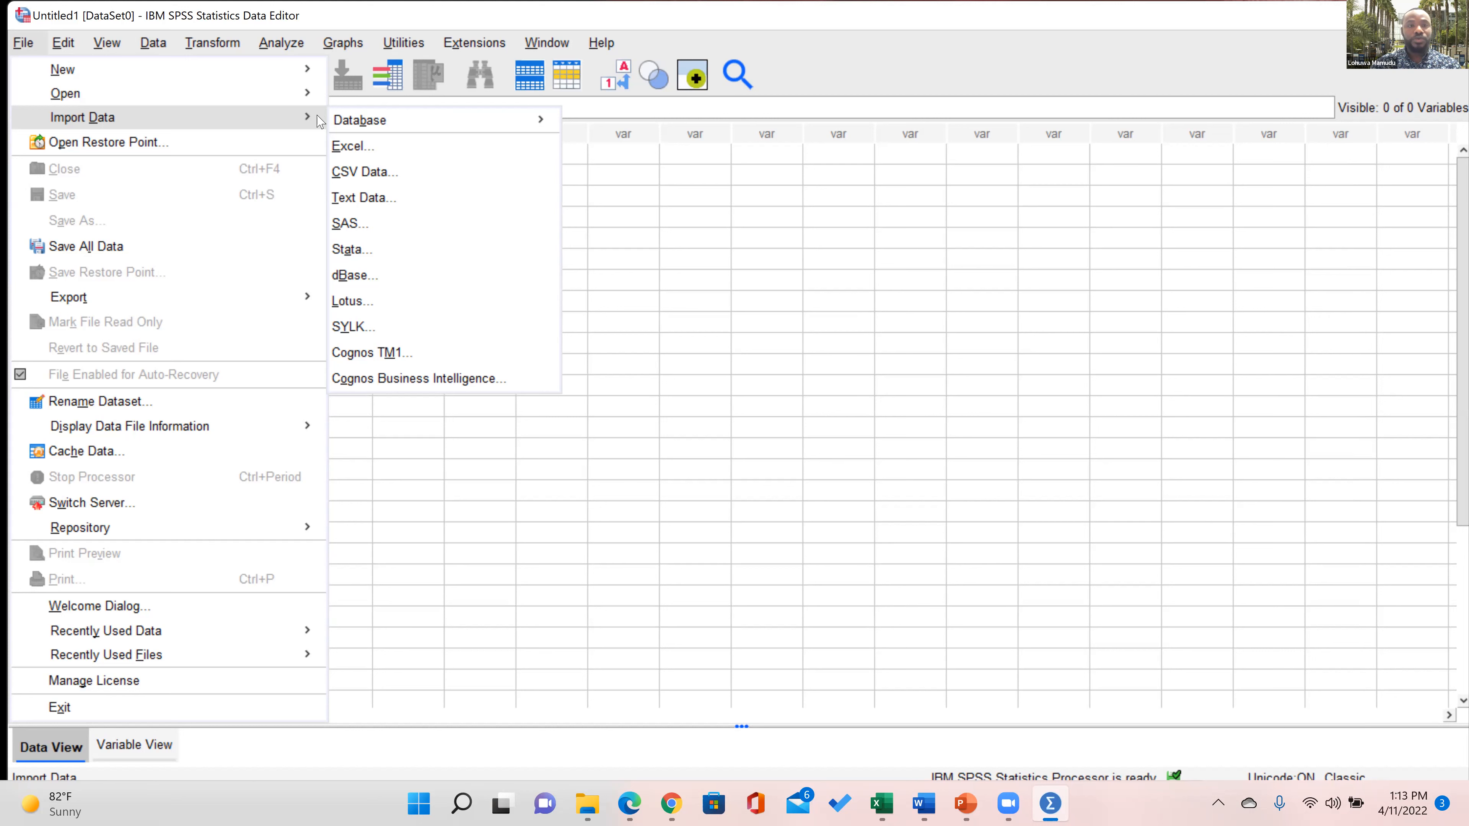
pyautogui.click(382, 151)
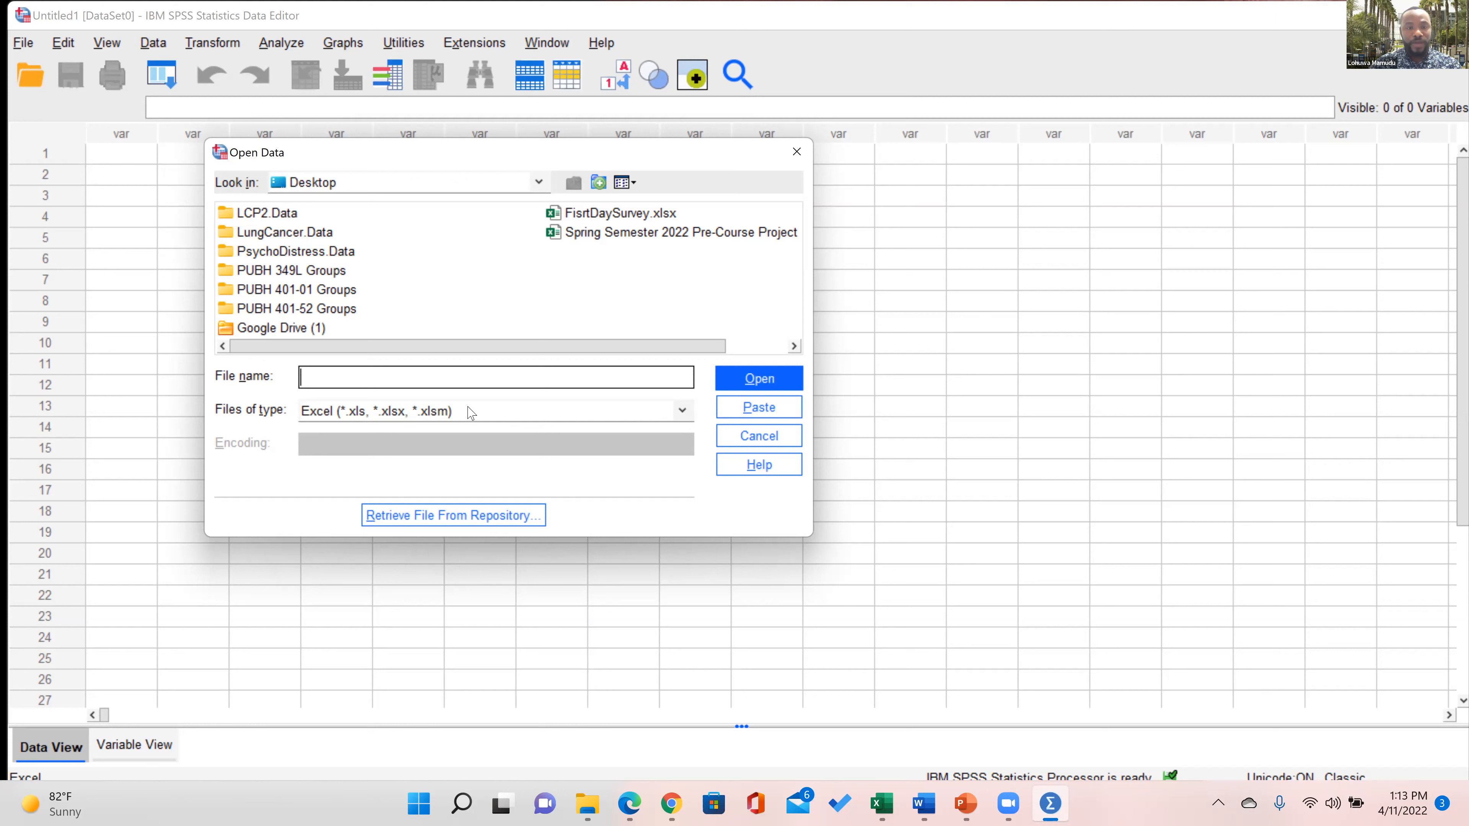
pyautogui.click(683, 412)
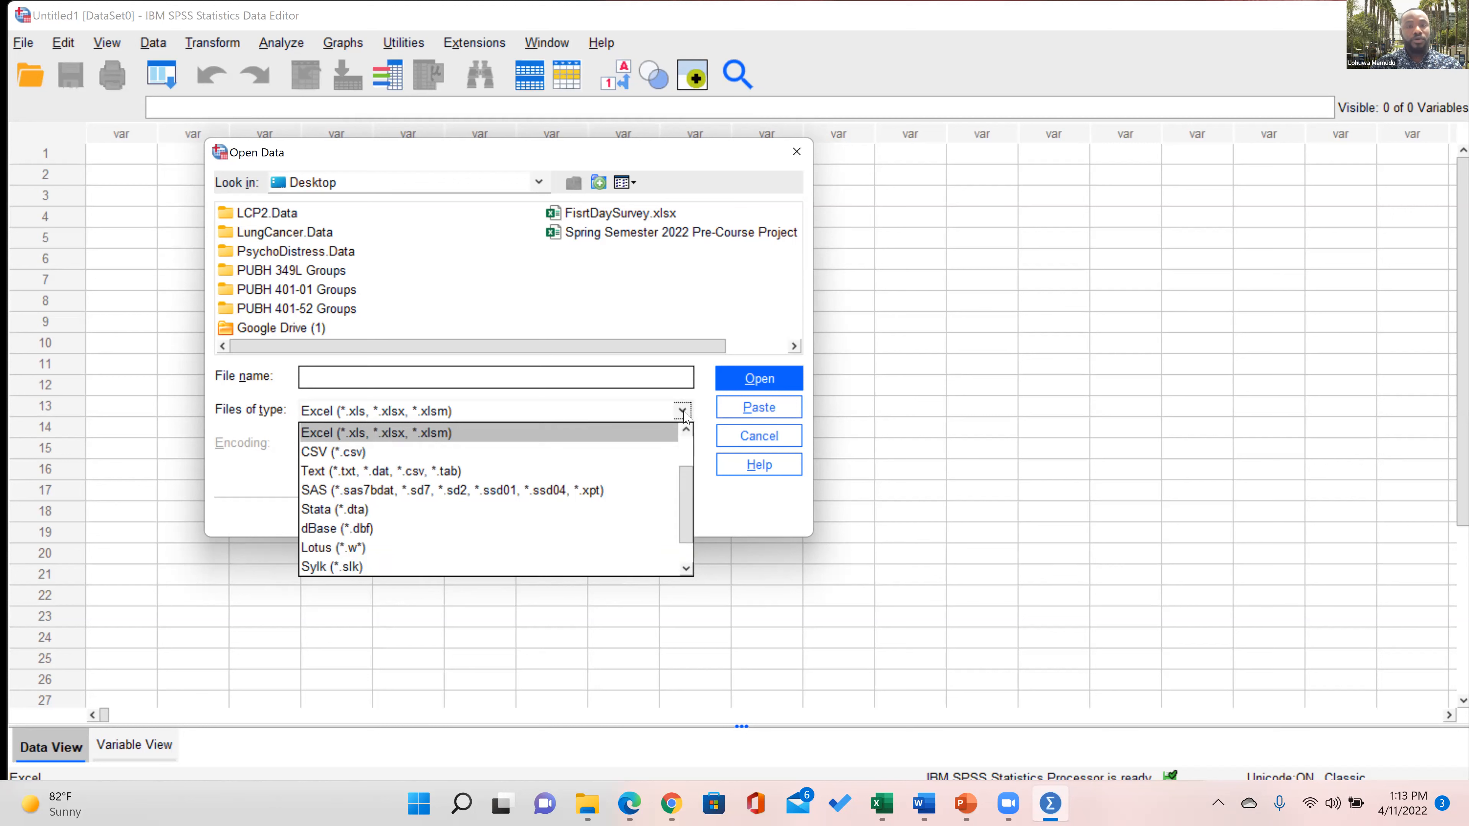
pyautogui.click(683, 412)
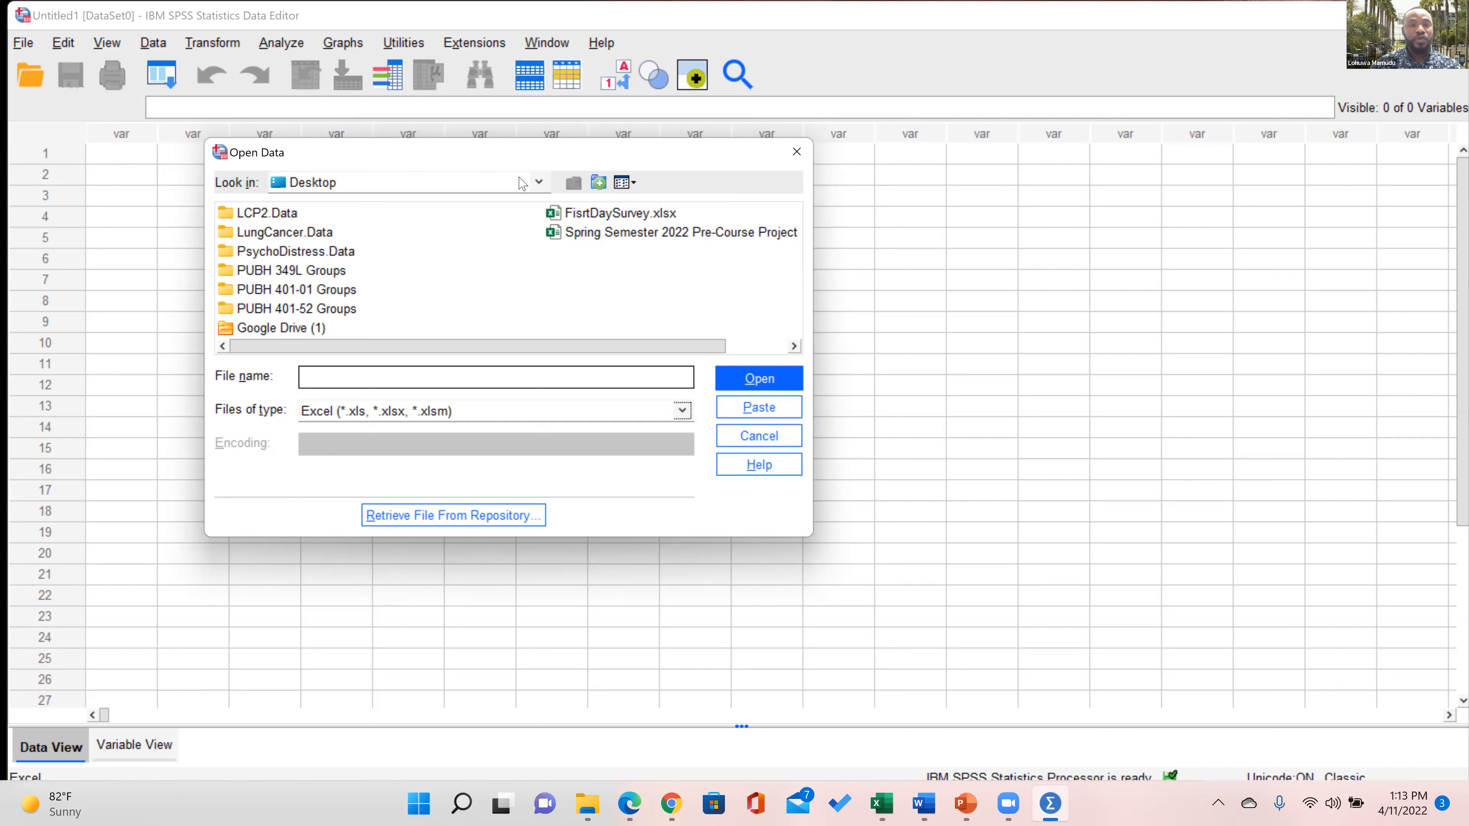
# Browse to the PUBH 349L - Spring22 Survey folder in My Drive on the G: drive
pyautogui.click(539, 184)
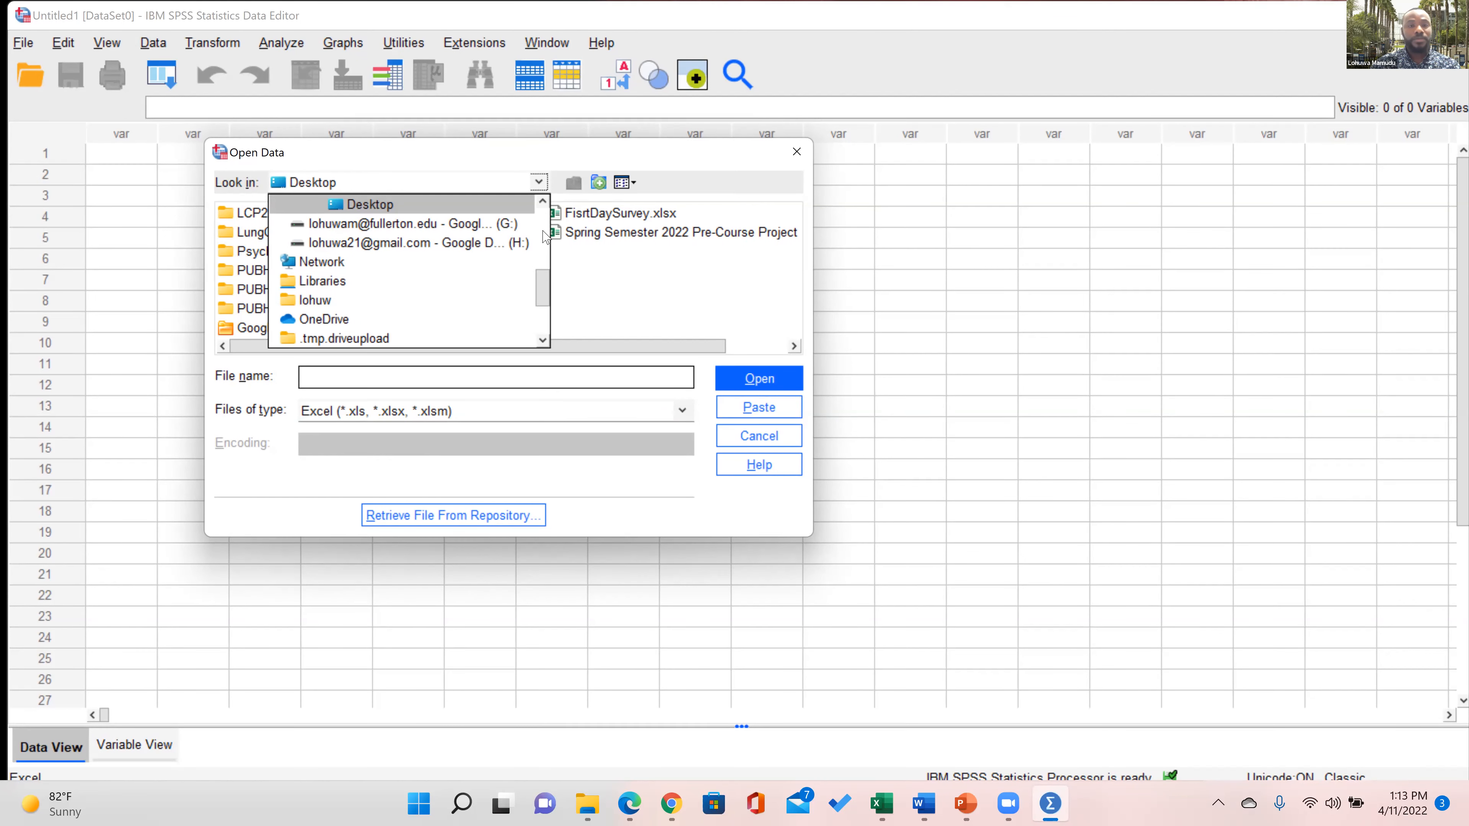
pyautogui.scroll(3, 543, 235)
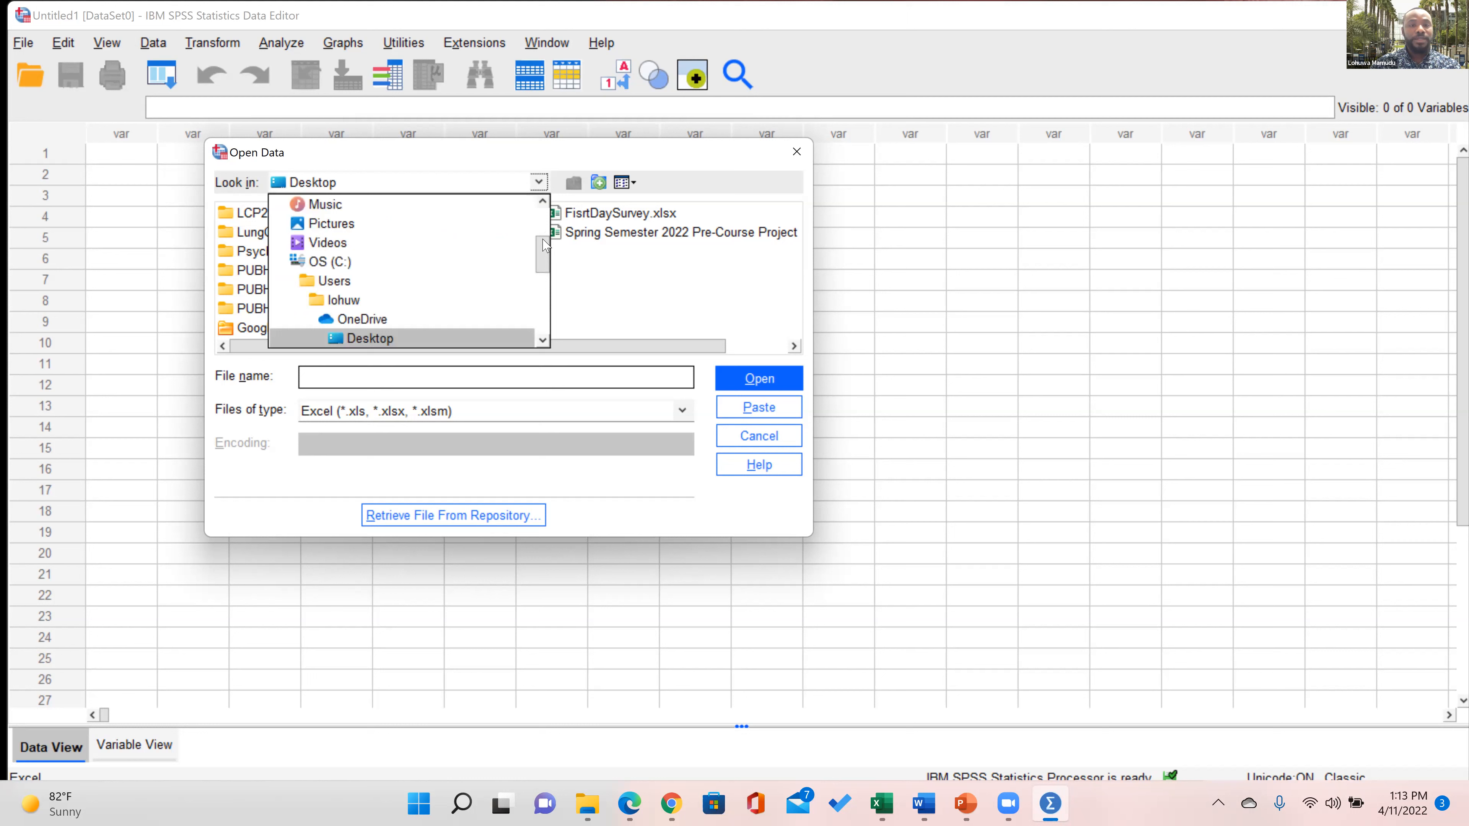
pyautogui.scroll(-3, 547, 318)
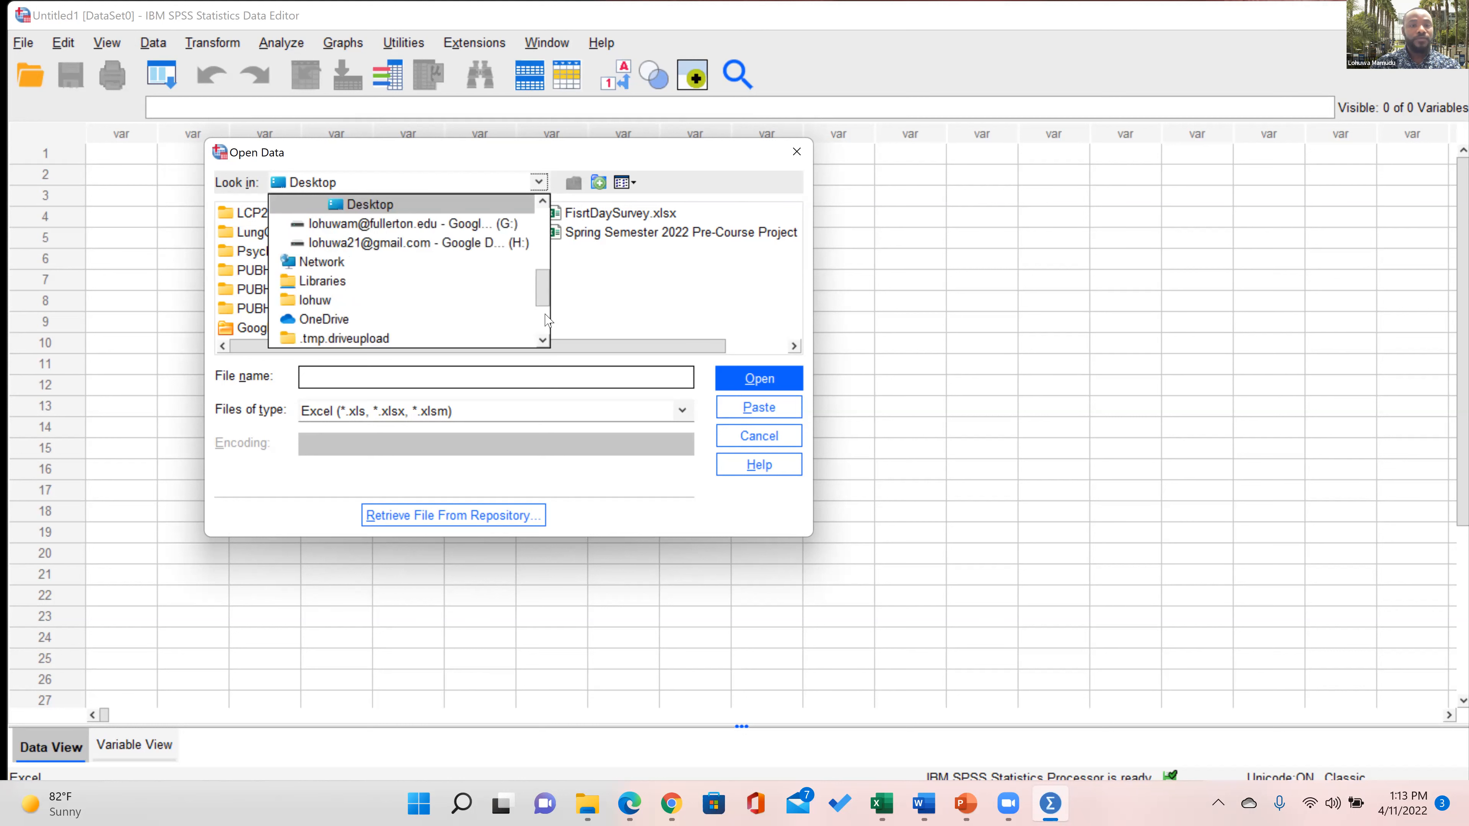
pyautogui.click(378, 227)
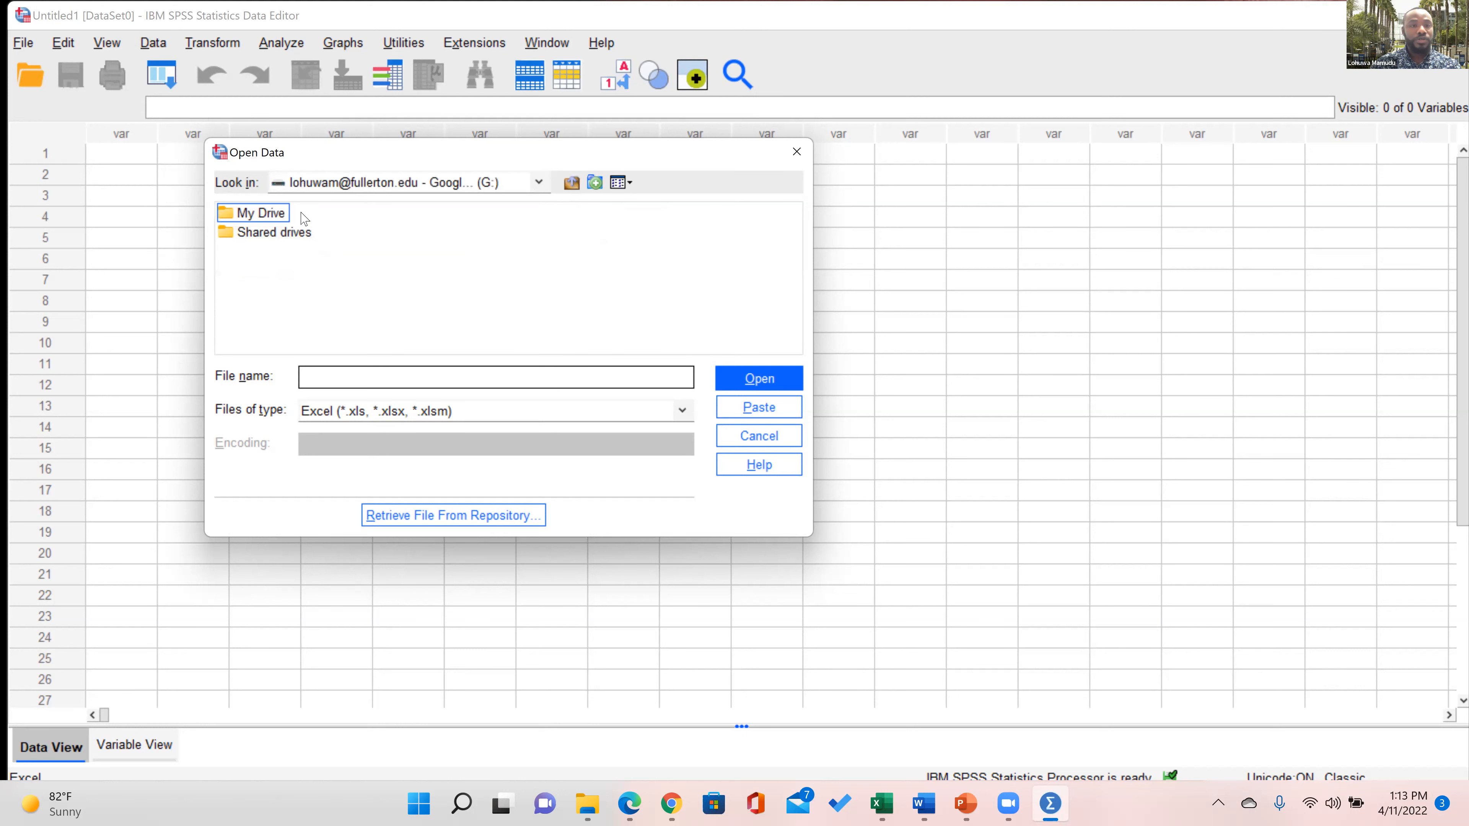
pyautogui.click(261, 215)
pyautogui.doubleClick(261, 215)
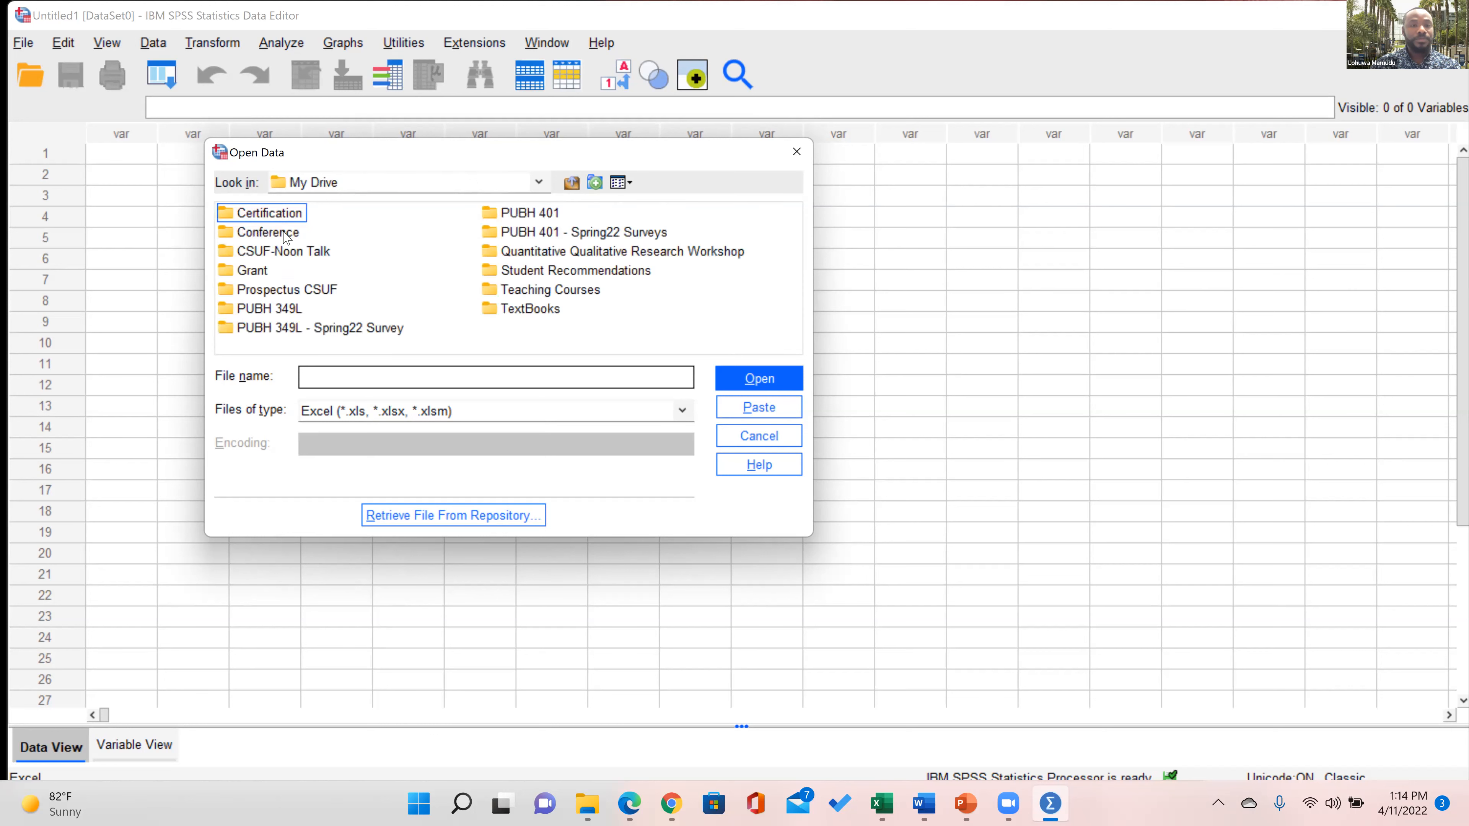
pyautogui.click(294, 329)
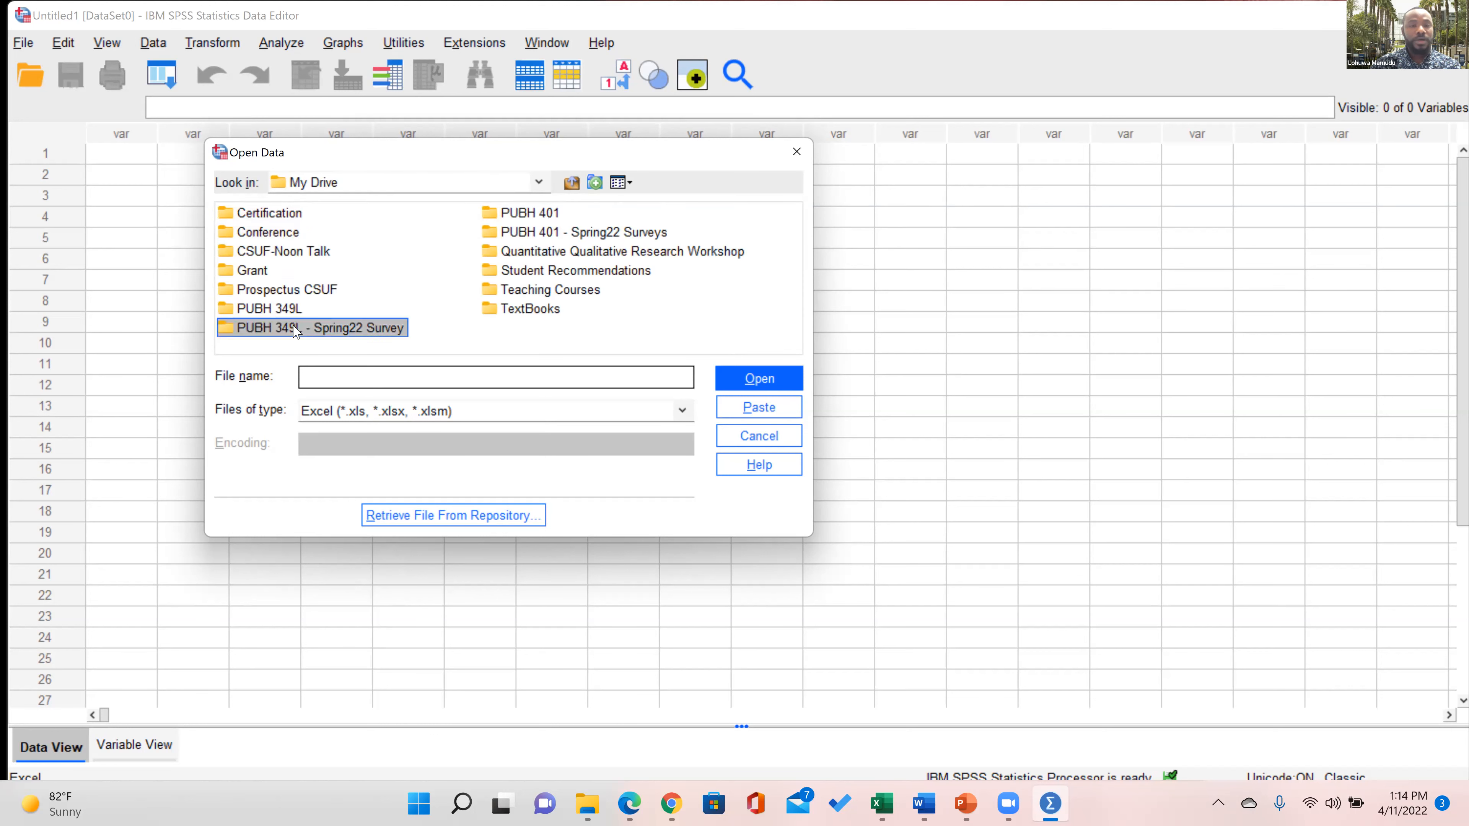
pyautogui.doubleClick(294, 328)
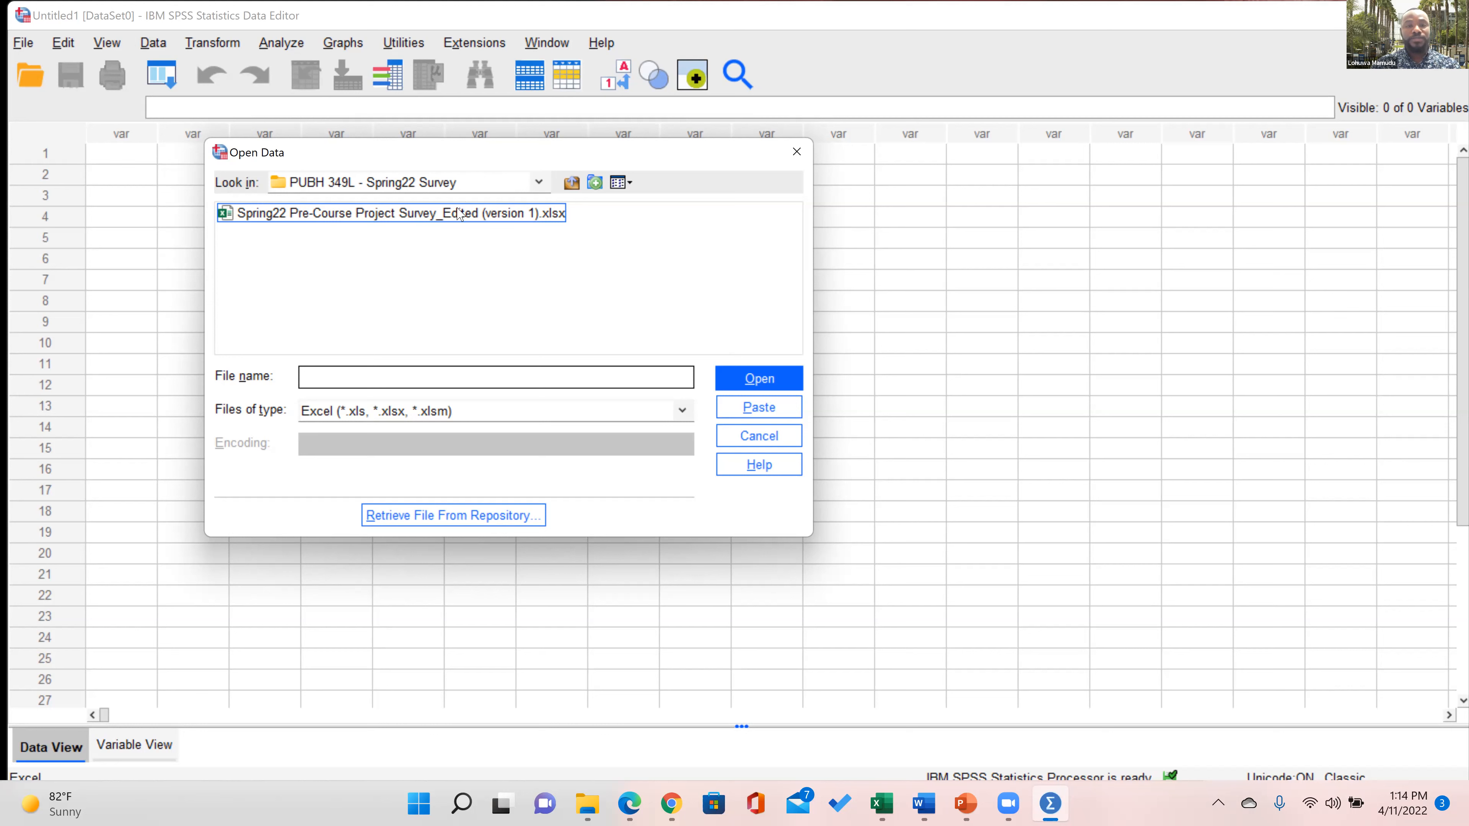
# Import Spring22 Pre-Course Project Survey_Edited (version 1).xlsx, reading variable names from the first row of worksheet Form Responses 1
pyautogui.click(440, 215)
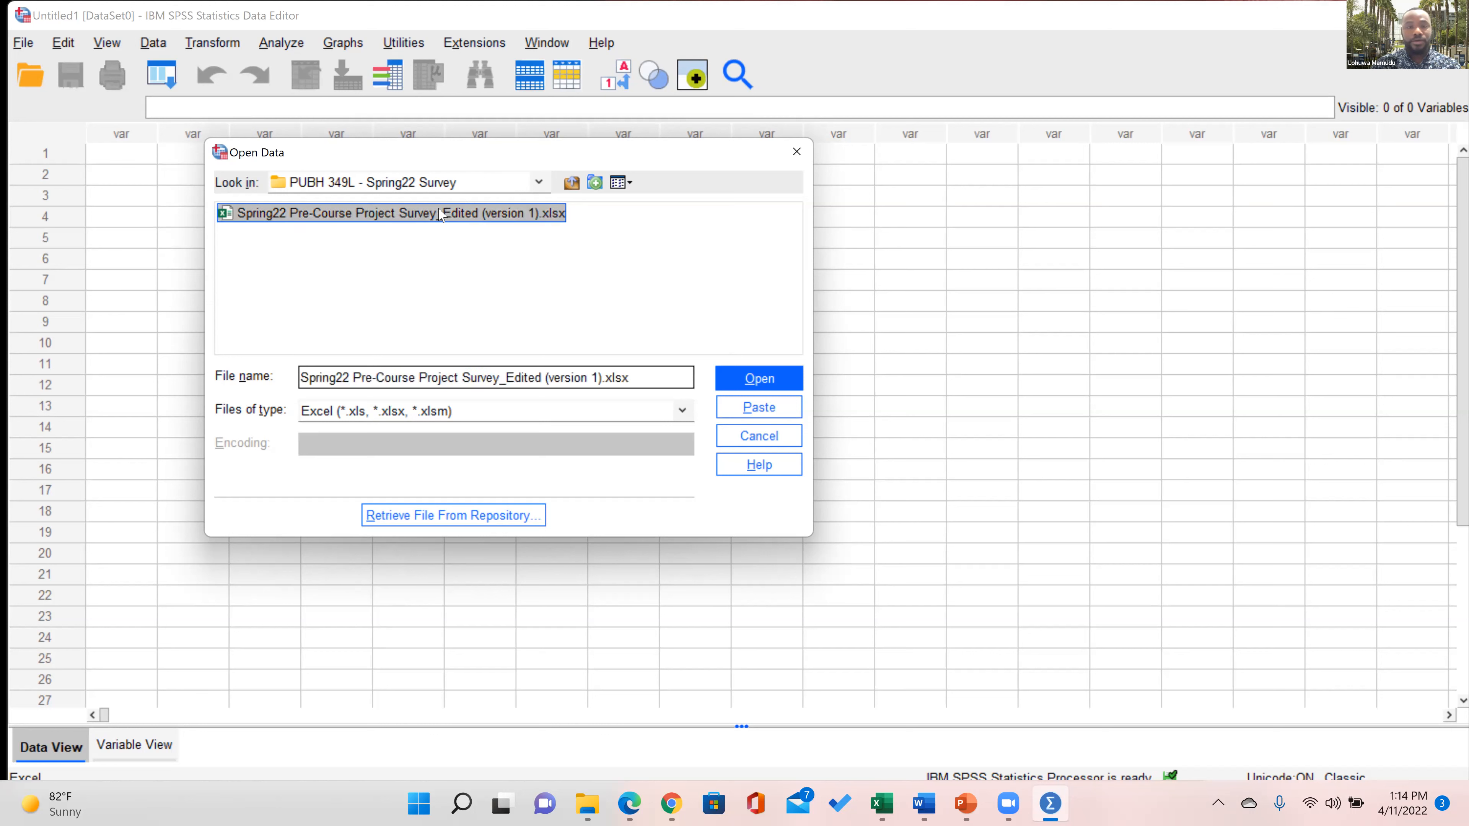
pyautogui.click(744, 378)
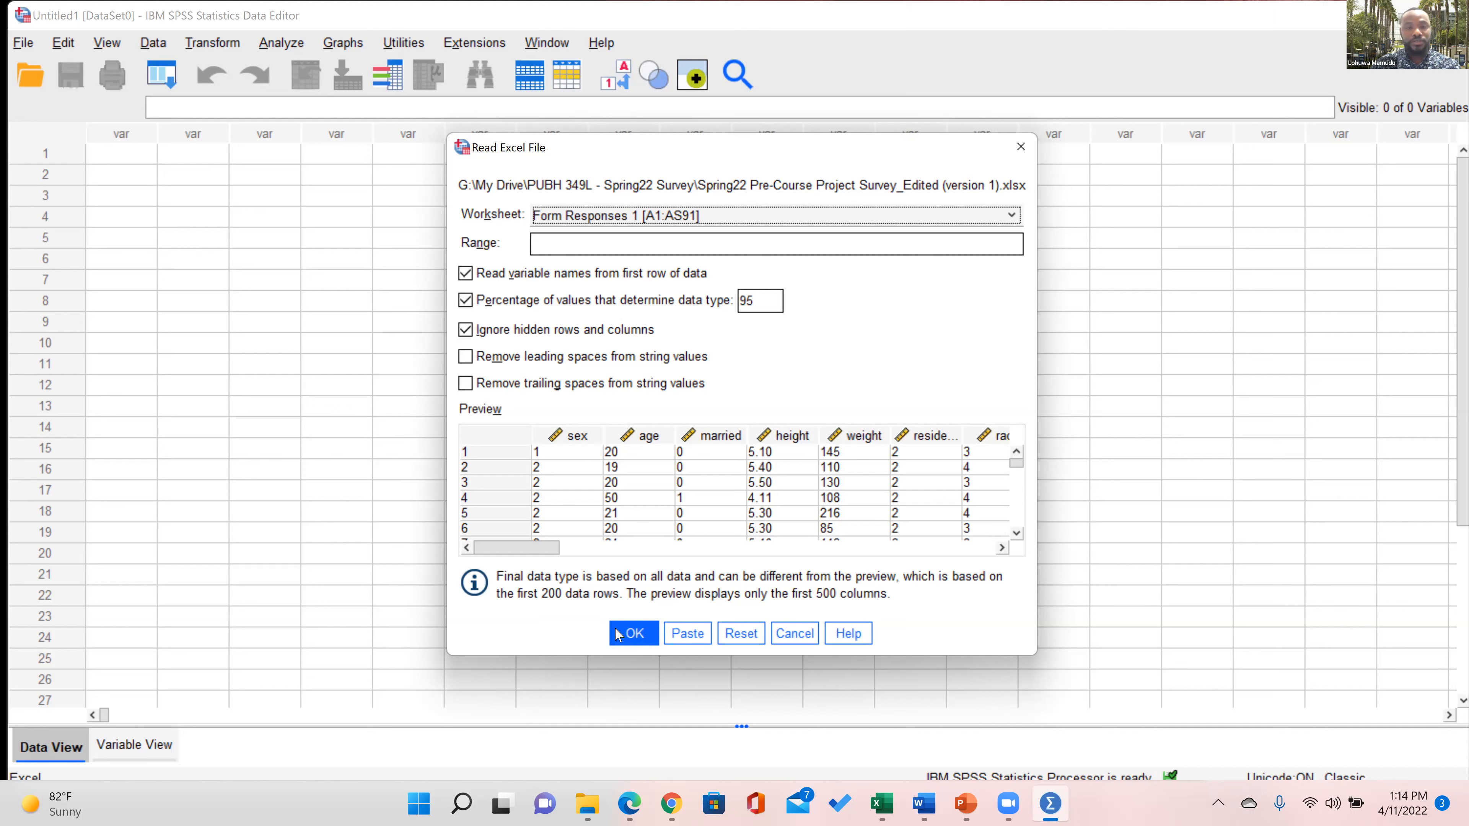
pyautogui.click(636, 634)
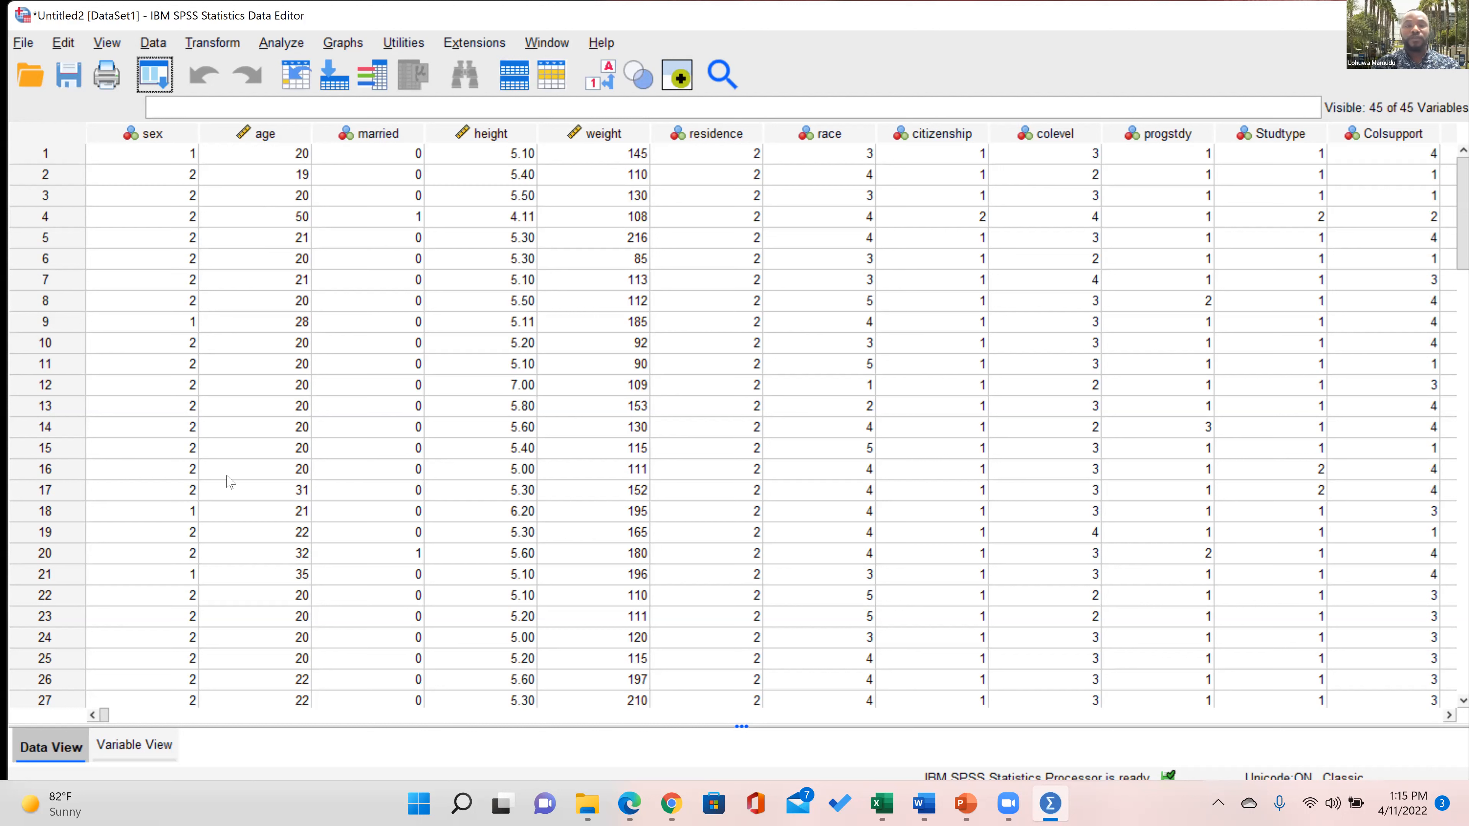
# Display the variable definitions of the imported dataset and look through the whole variable list
pyautogui.click(150, 747)
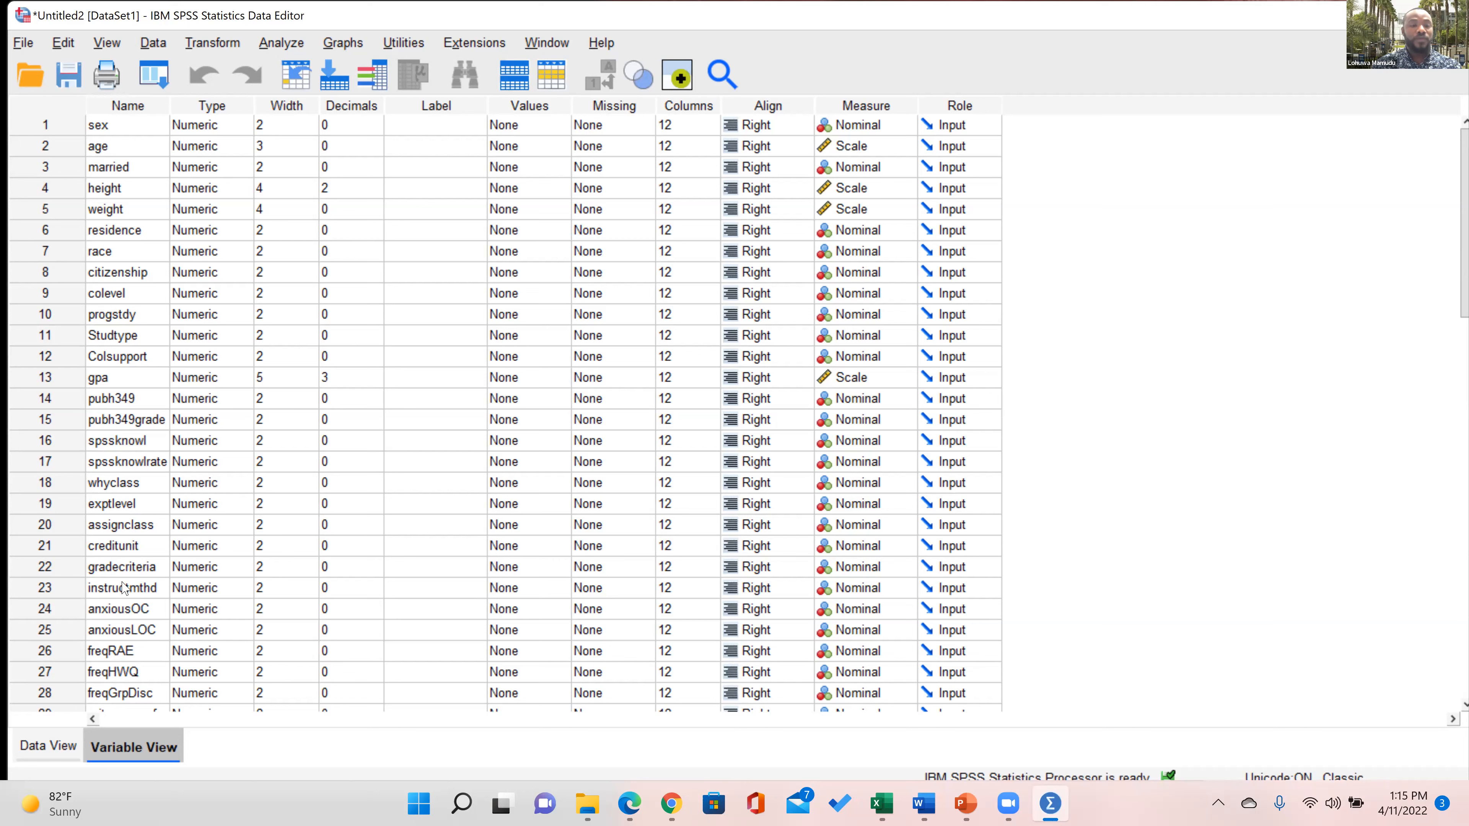
pyautogui.scroll(-8, 108, 548)
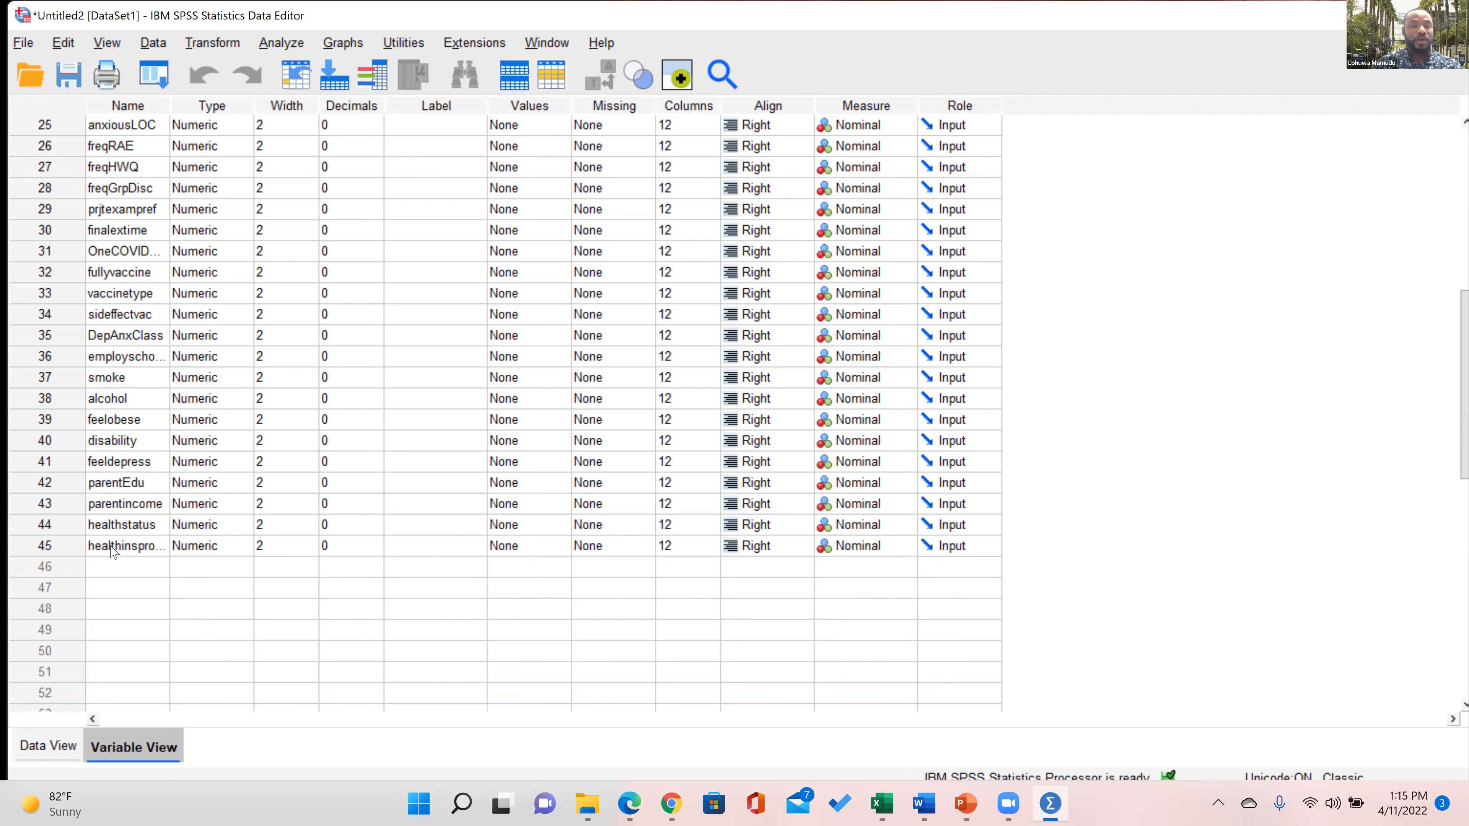
pyautogui.scroll(8, 109, 555)
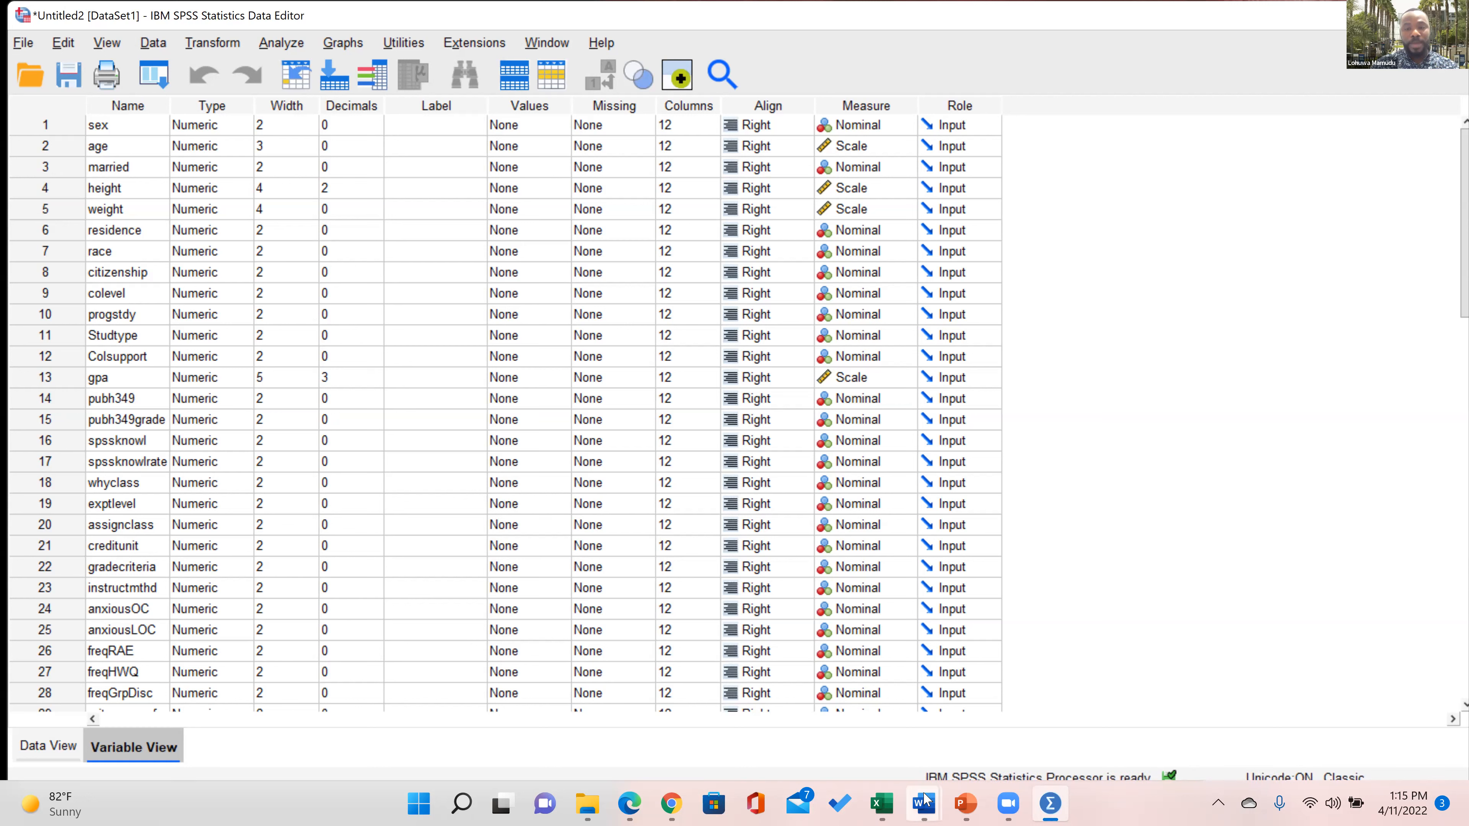
# Switch to the Codebook-Spring22 Pre_Course Survey document in Word and close the Grammarly pane
pyautogui.moveTo(926, 805)
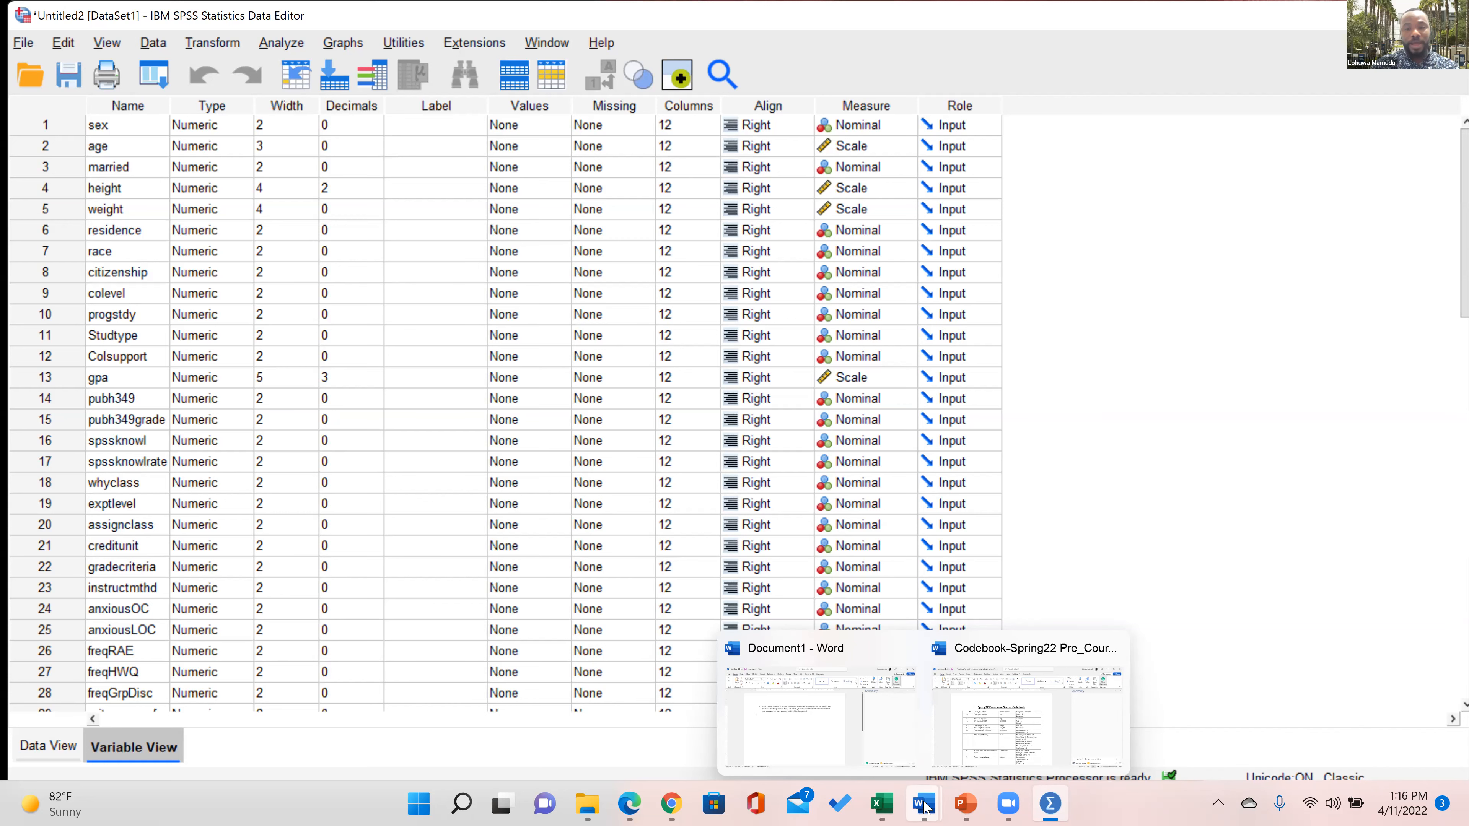
pyautogui.click(1021, 743)
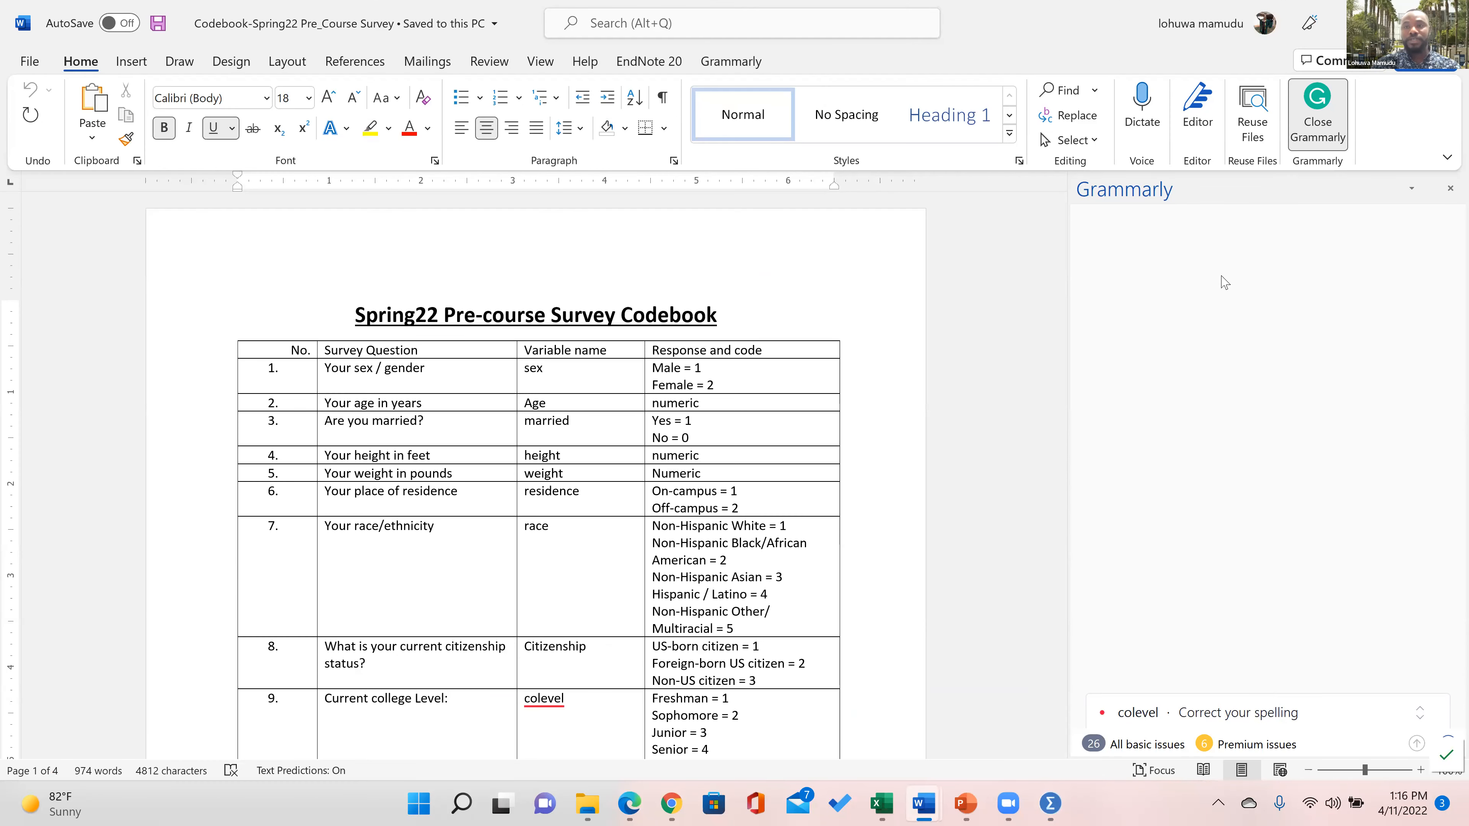
pyautogui.click(1450, 188)
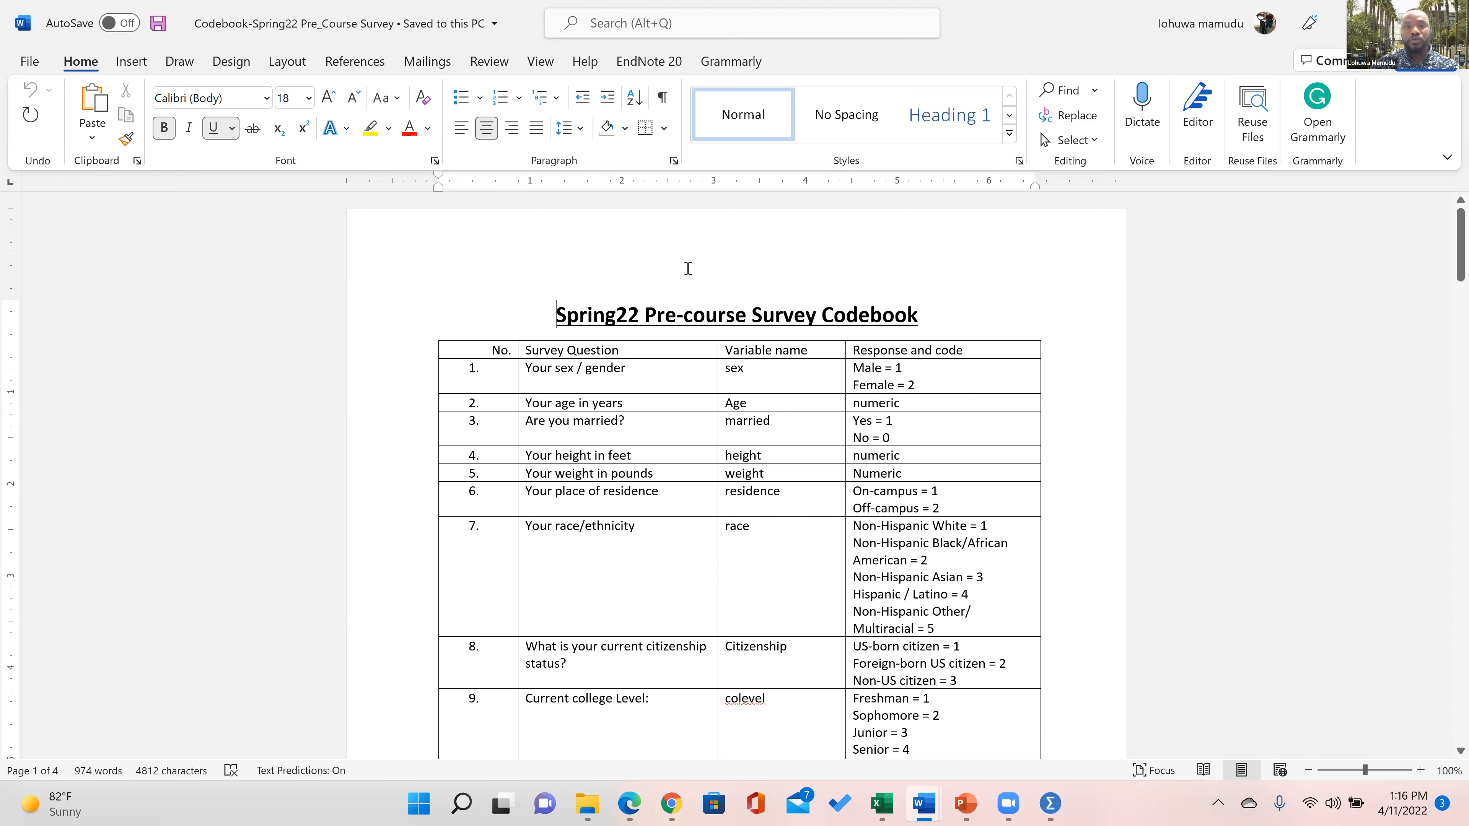
# Copy the question "Your sex / gender" from the codebook into the label of the sex variable in SPSS
pyautogui.moveTo(525, 369); pyautogui.dragTo(625, 368)
pyautogui.hotkey('ctrl', 'c')
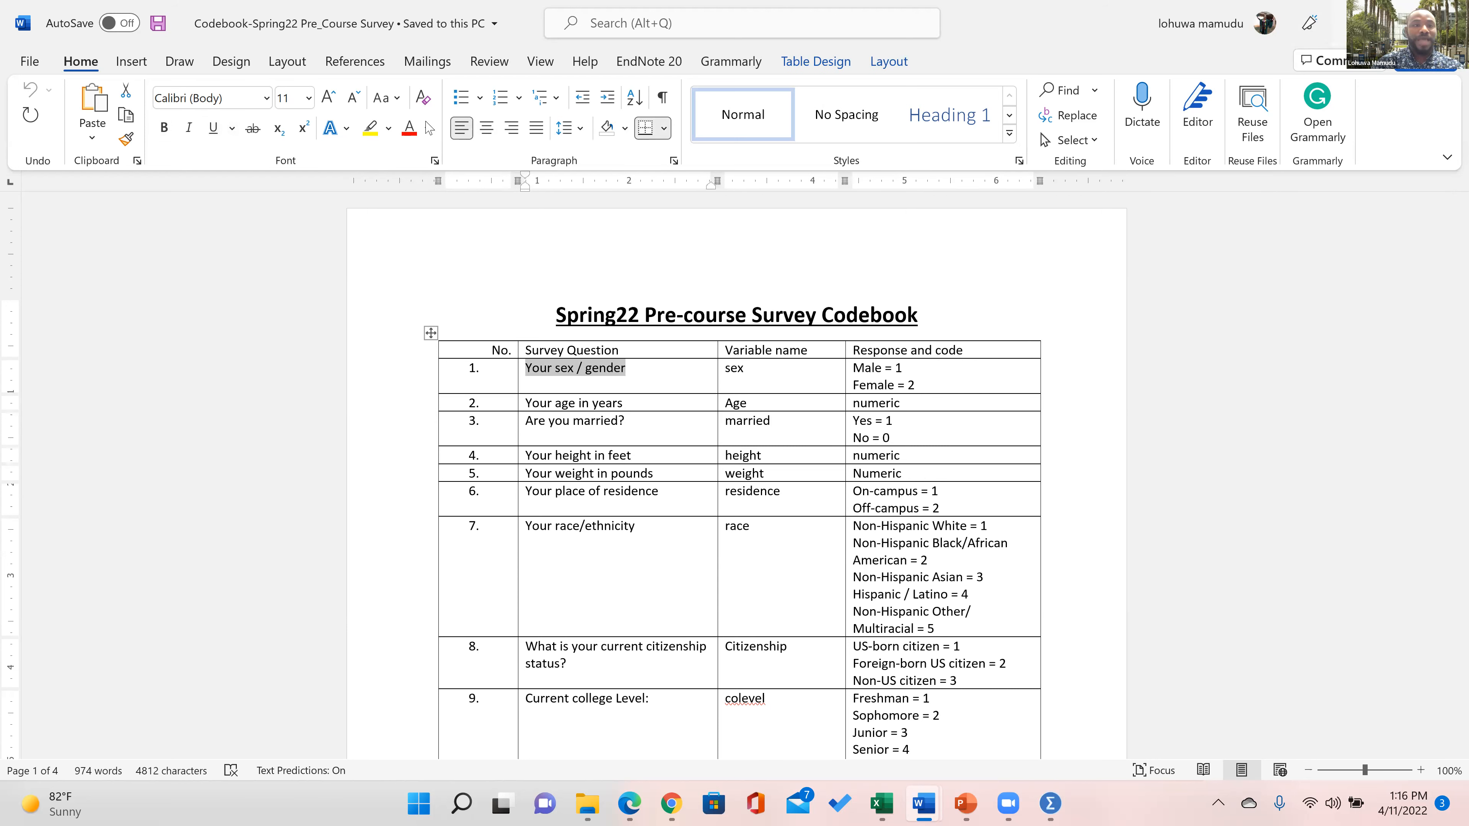
pyautogui.hotkey('alt', 'Tab')
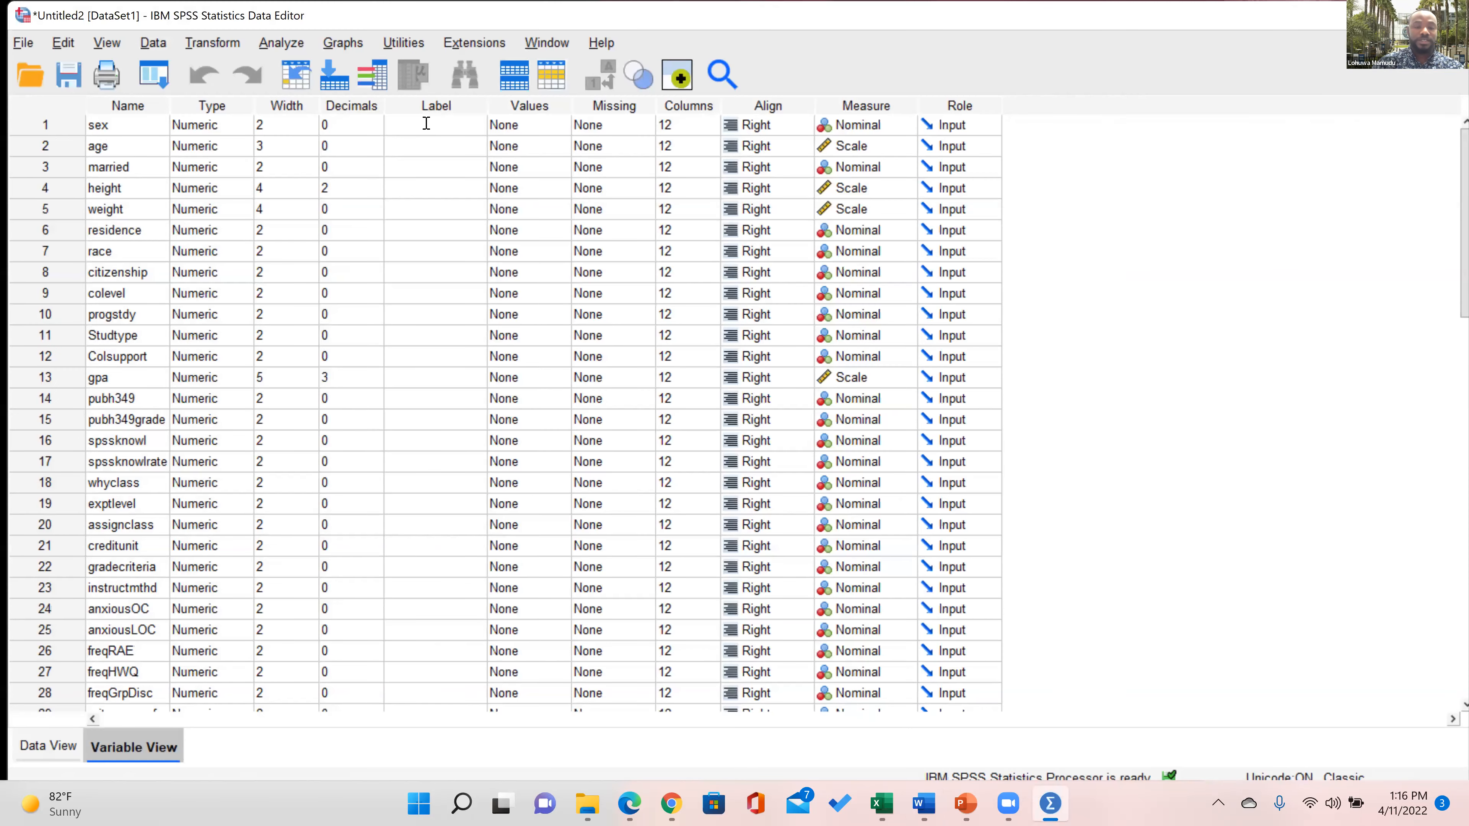
pyautogui.click(426, 124)
pyautogui.hotkey('ctrl', 'v')
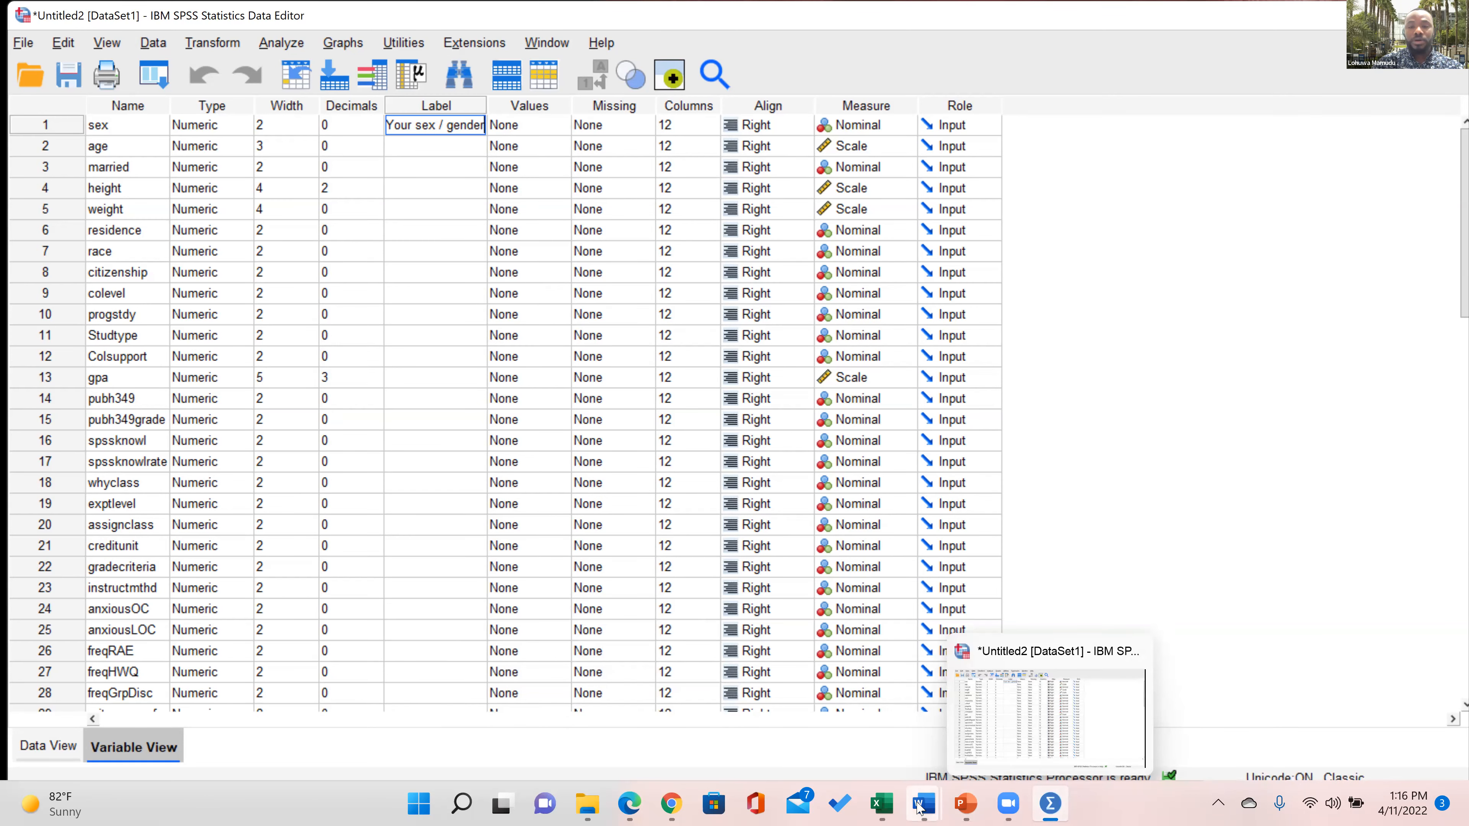
# Copy the question "Are you married?" from the Word codebook into the label of the married variable in SPSS
pyautogui.click(1016, 730)
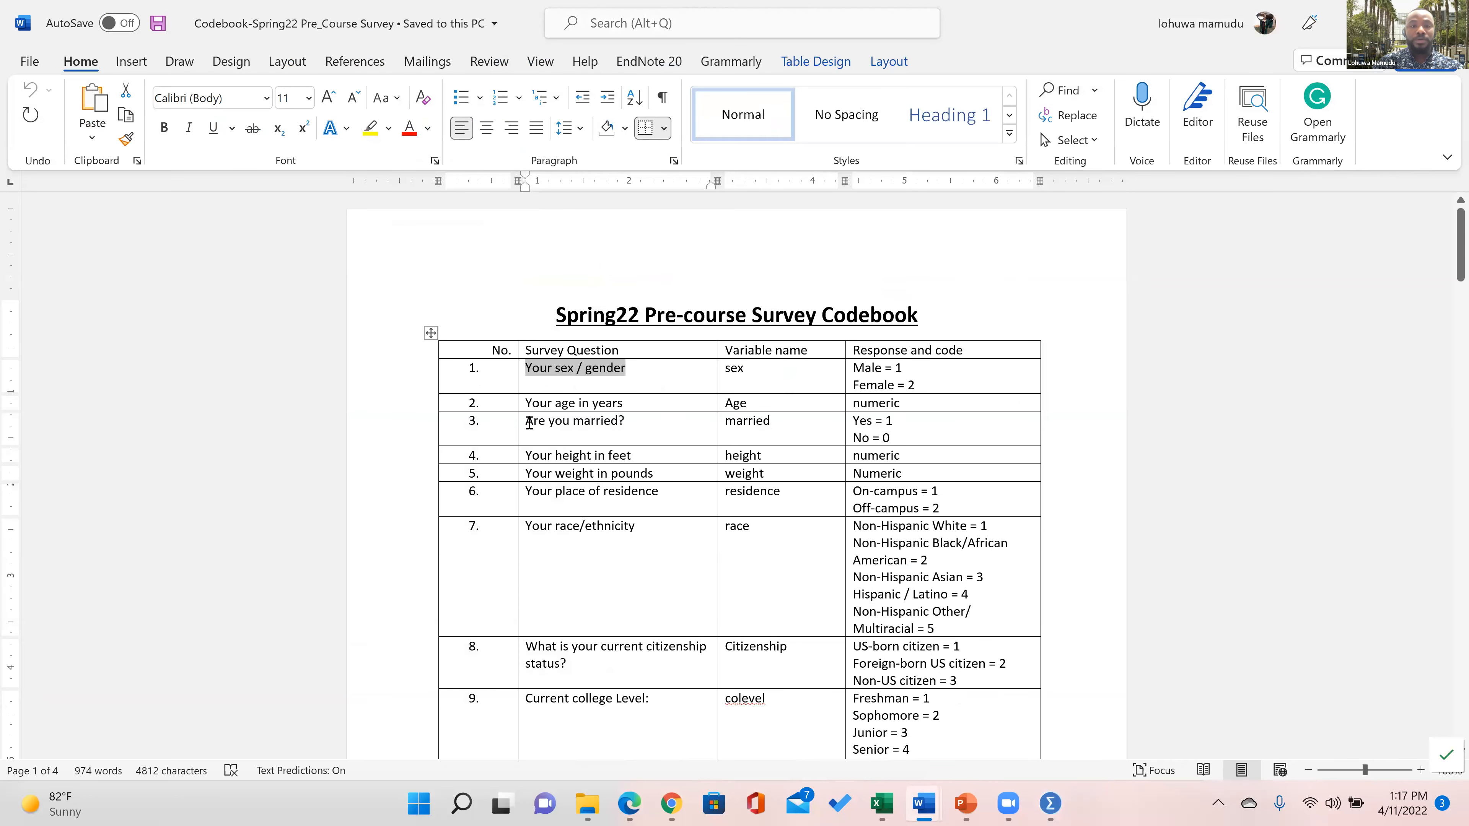
pyautogui.moveTo(529, 423); pyautogui.dragTo(625, 423)
pyautogui.hotkey('ctrl', 'c')
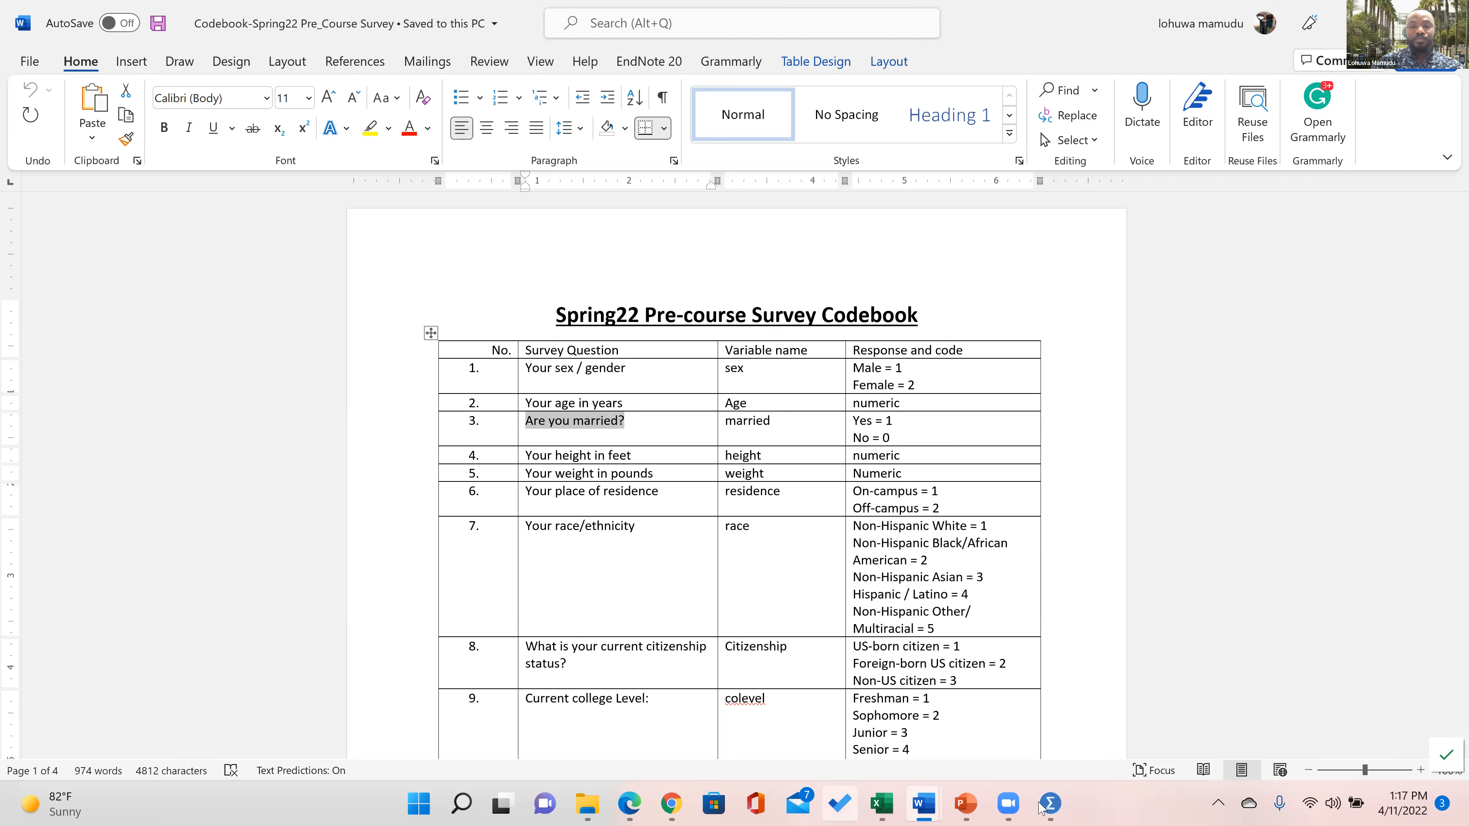
pyautogui.click(1051, 804)
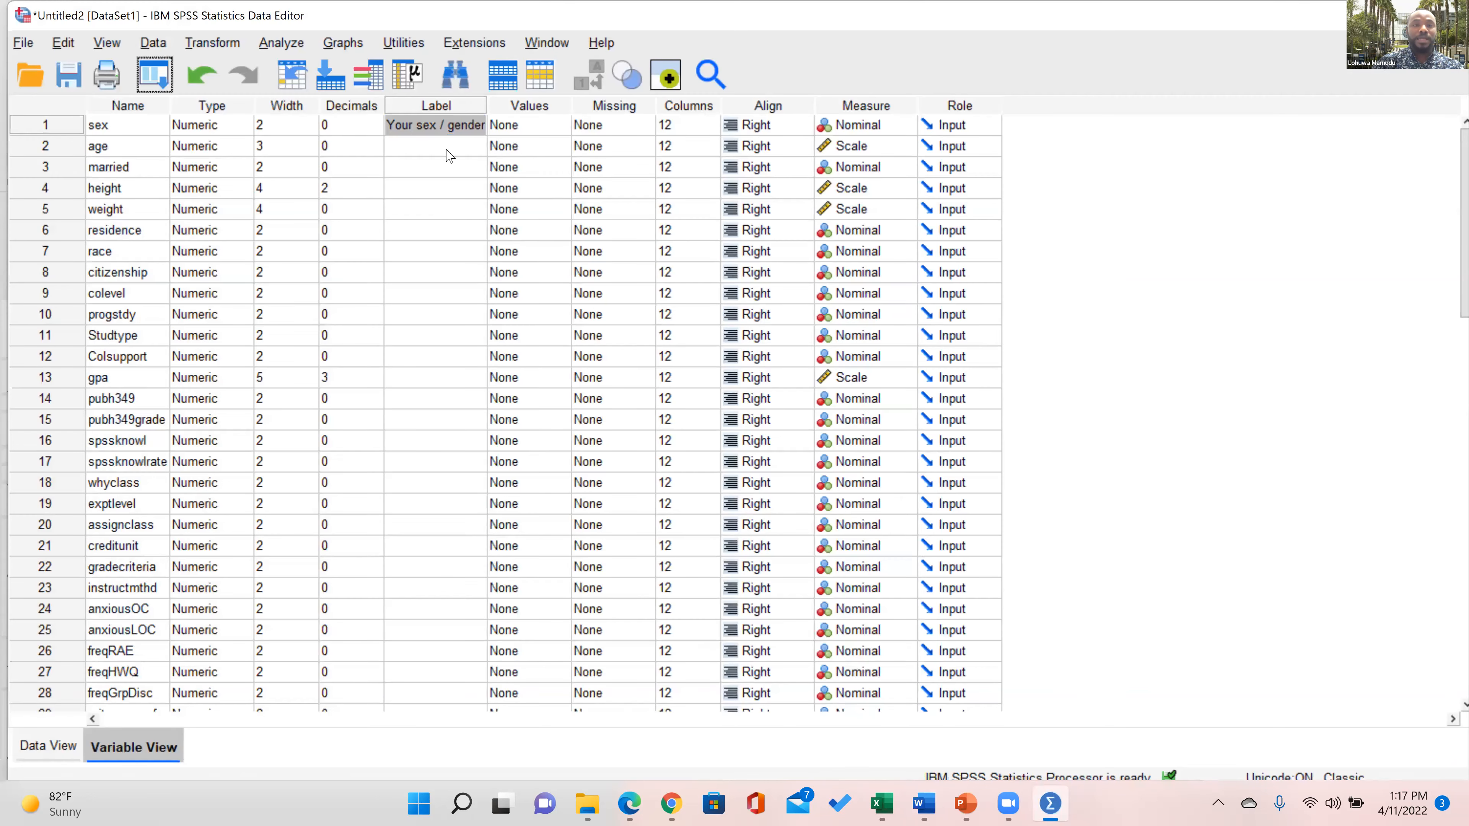
pyautogui.click(414, 173)
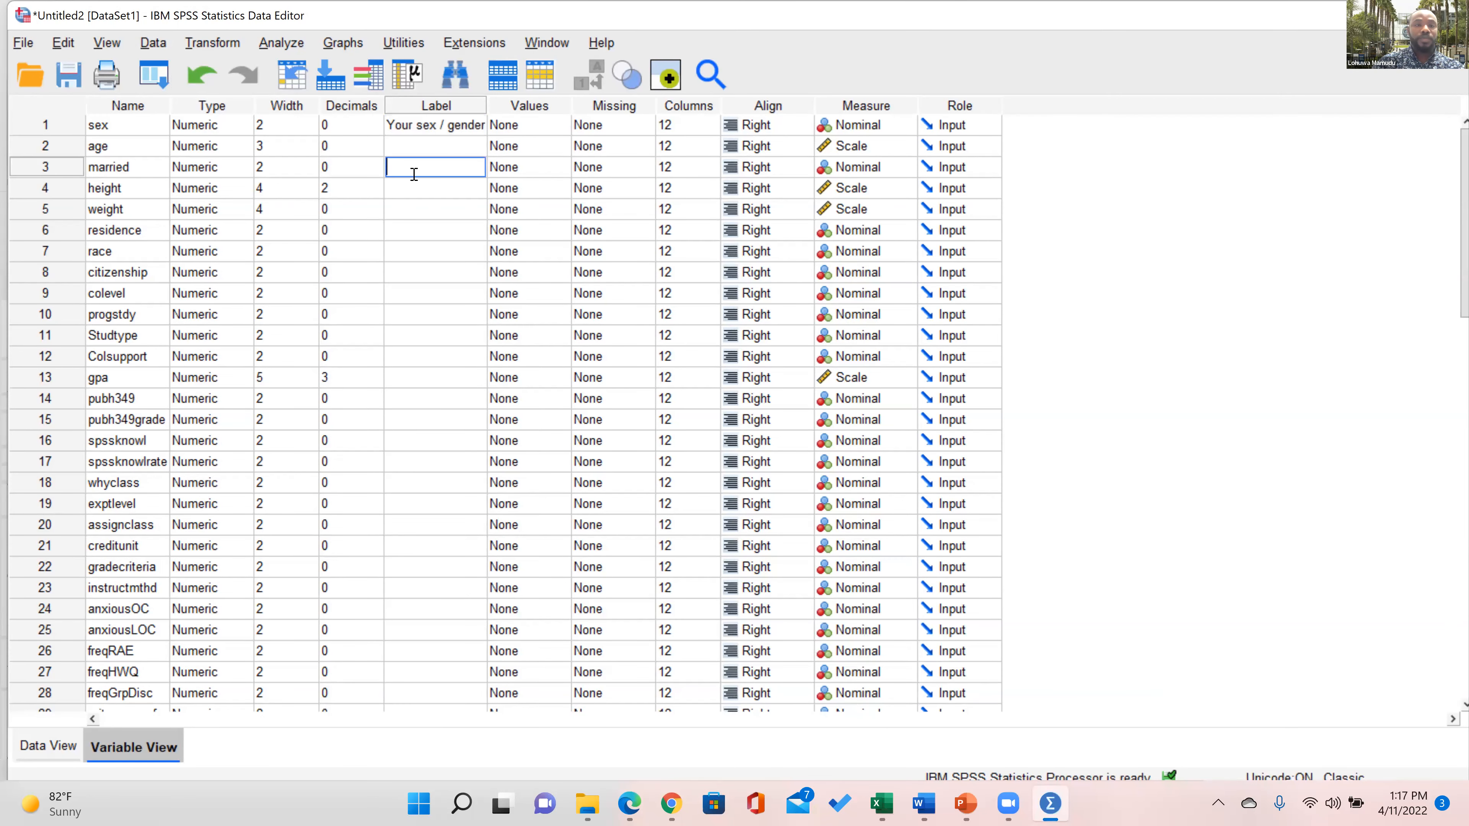
pyautogui.hotkey('ctrl', 'v')
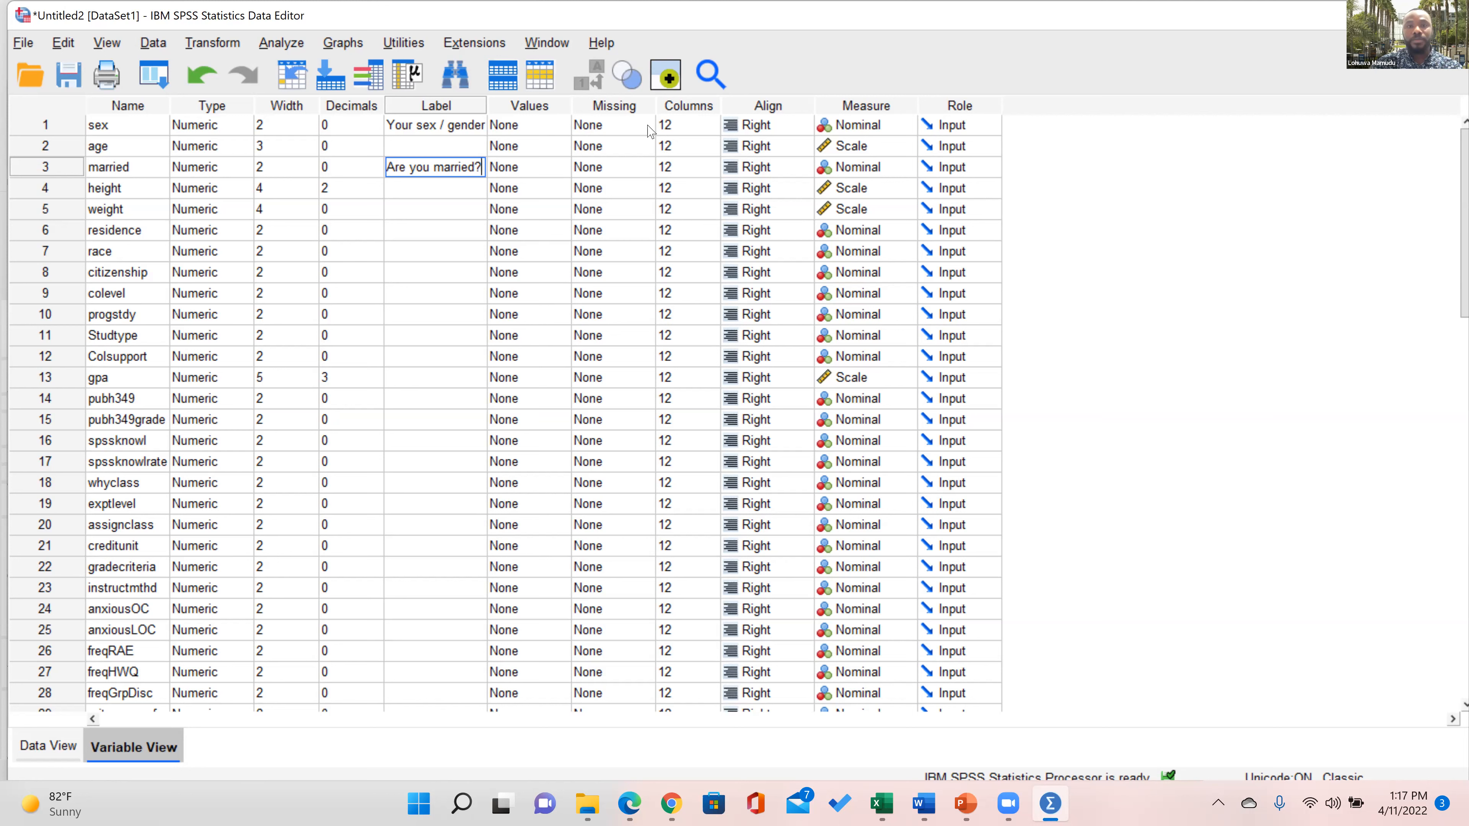
pyautogui.click(560, 126)
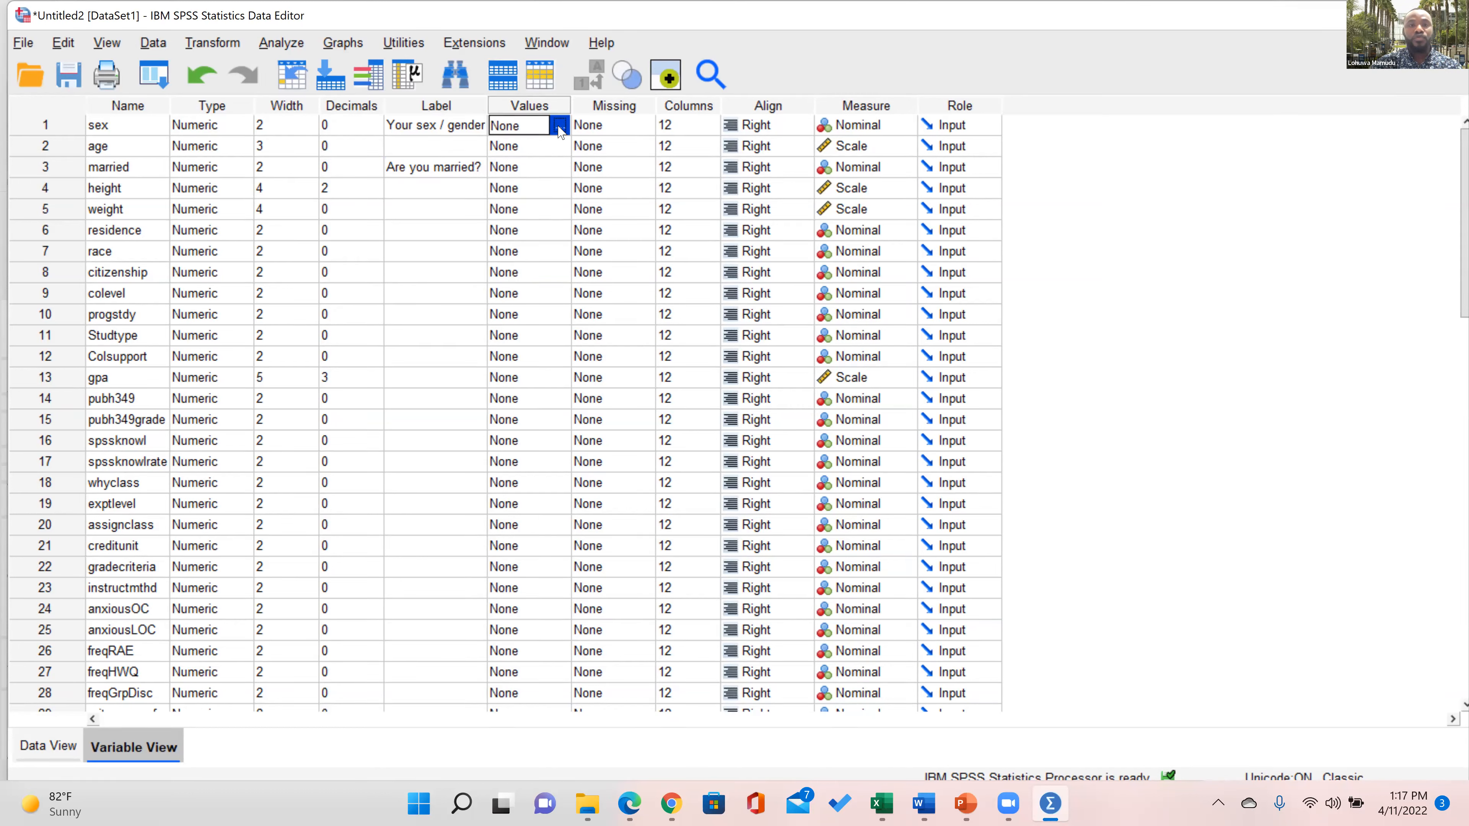
pyautogui.click(560, 126)
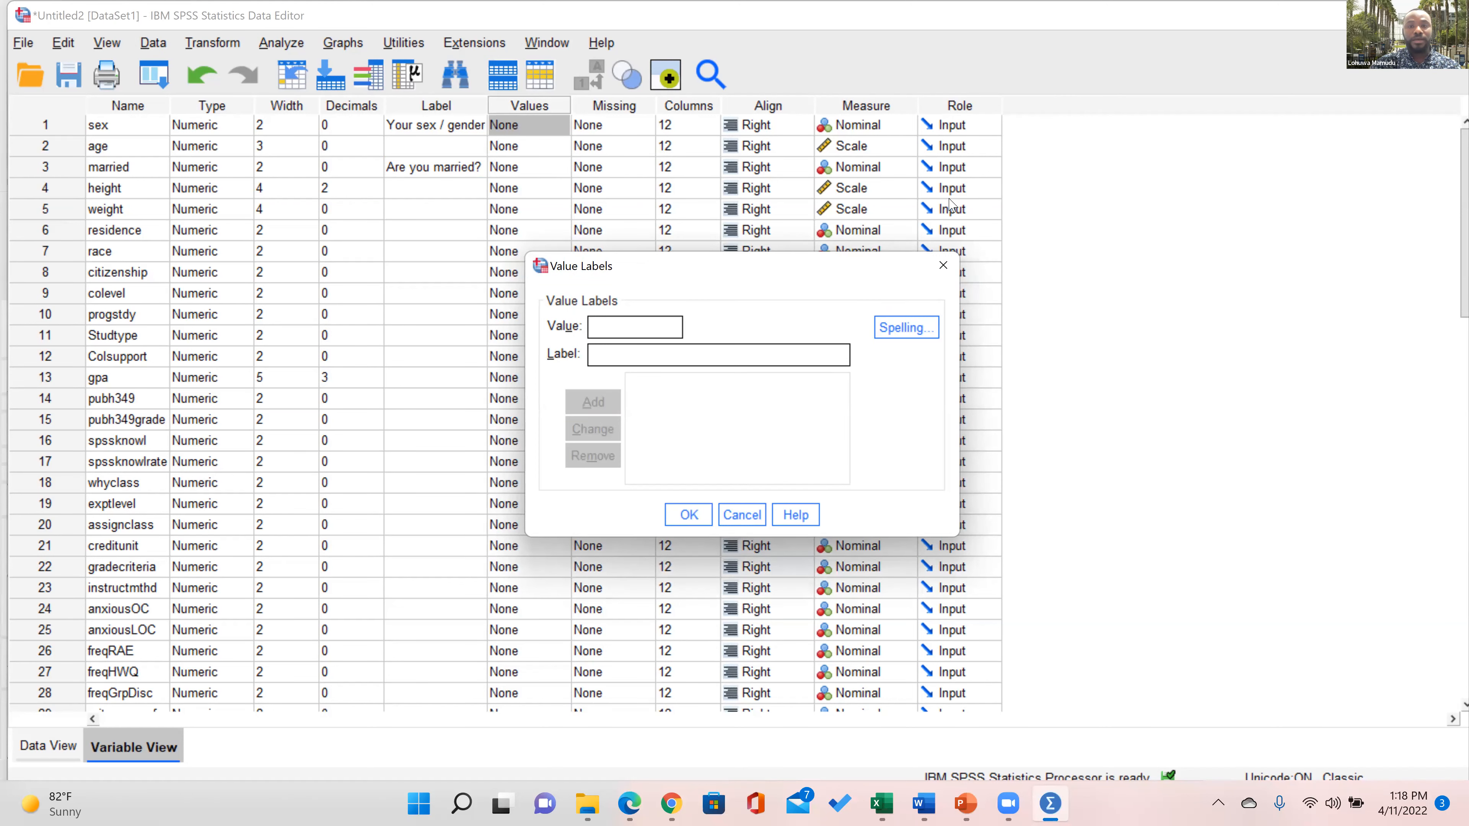
pyautogui.click(938, 265)
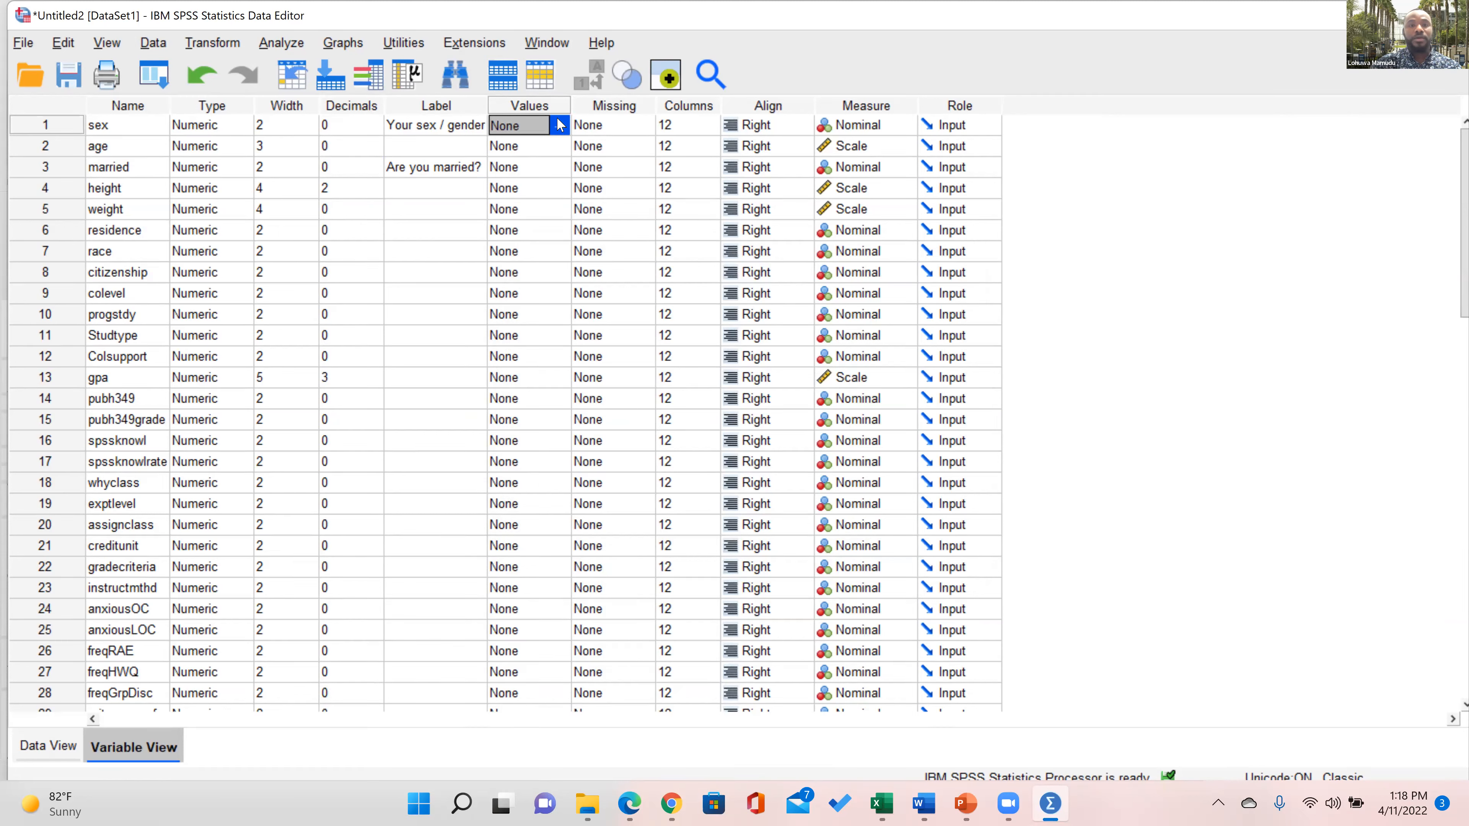
# Start defining value labels for the sex variable and add the label "Male" for value 1
pyautogui.click(559, 125)
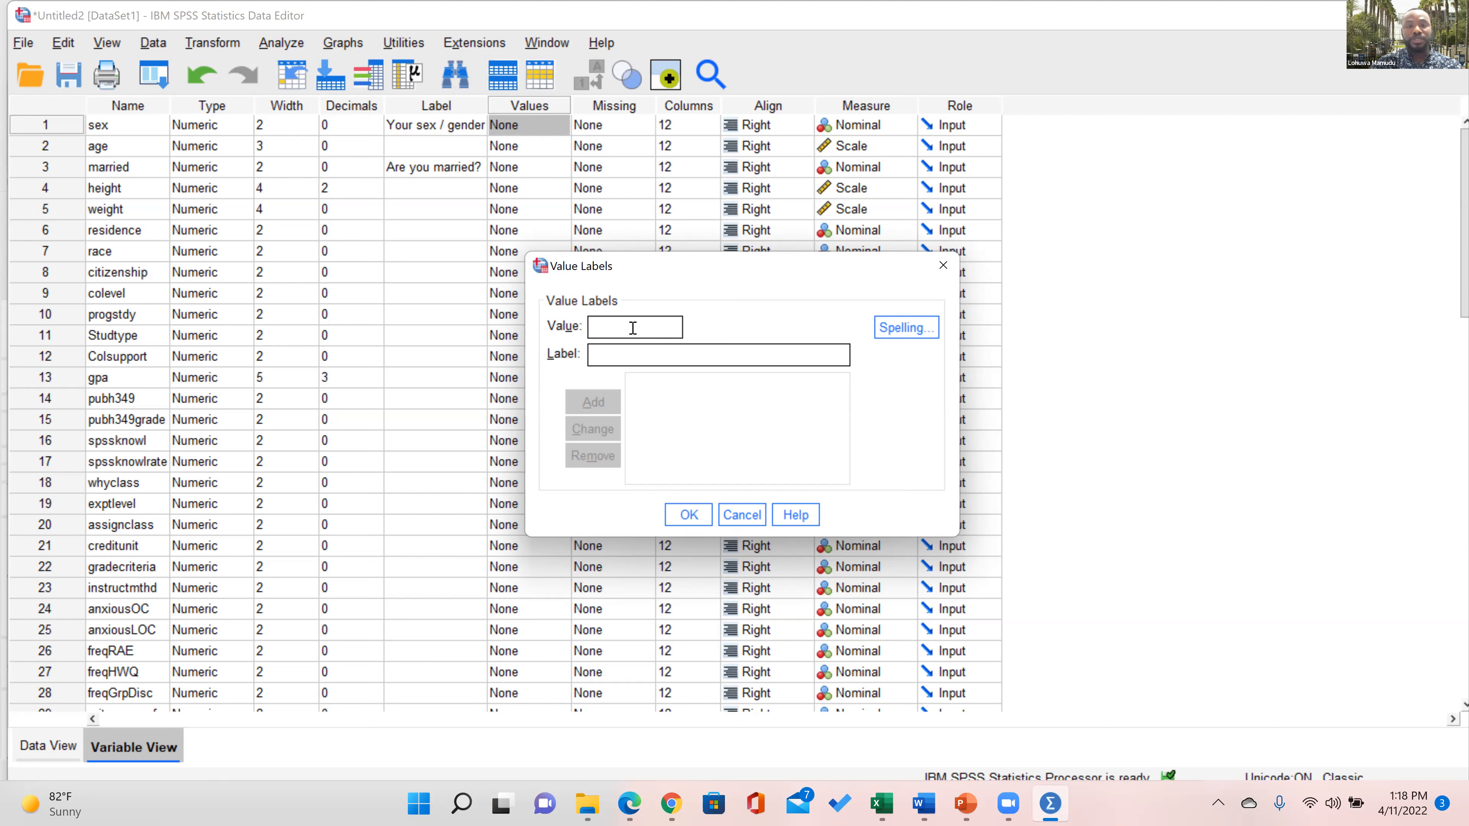
pyautogui.write('1')
pyautogui.click(637, 351)
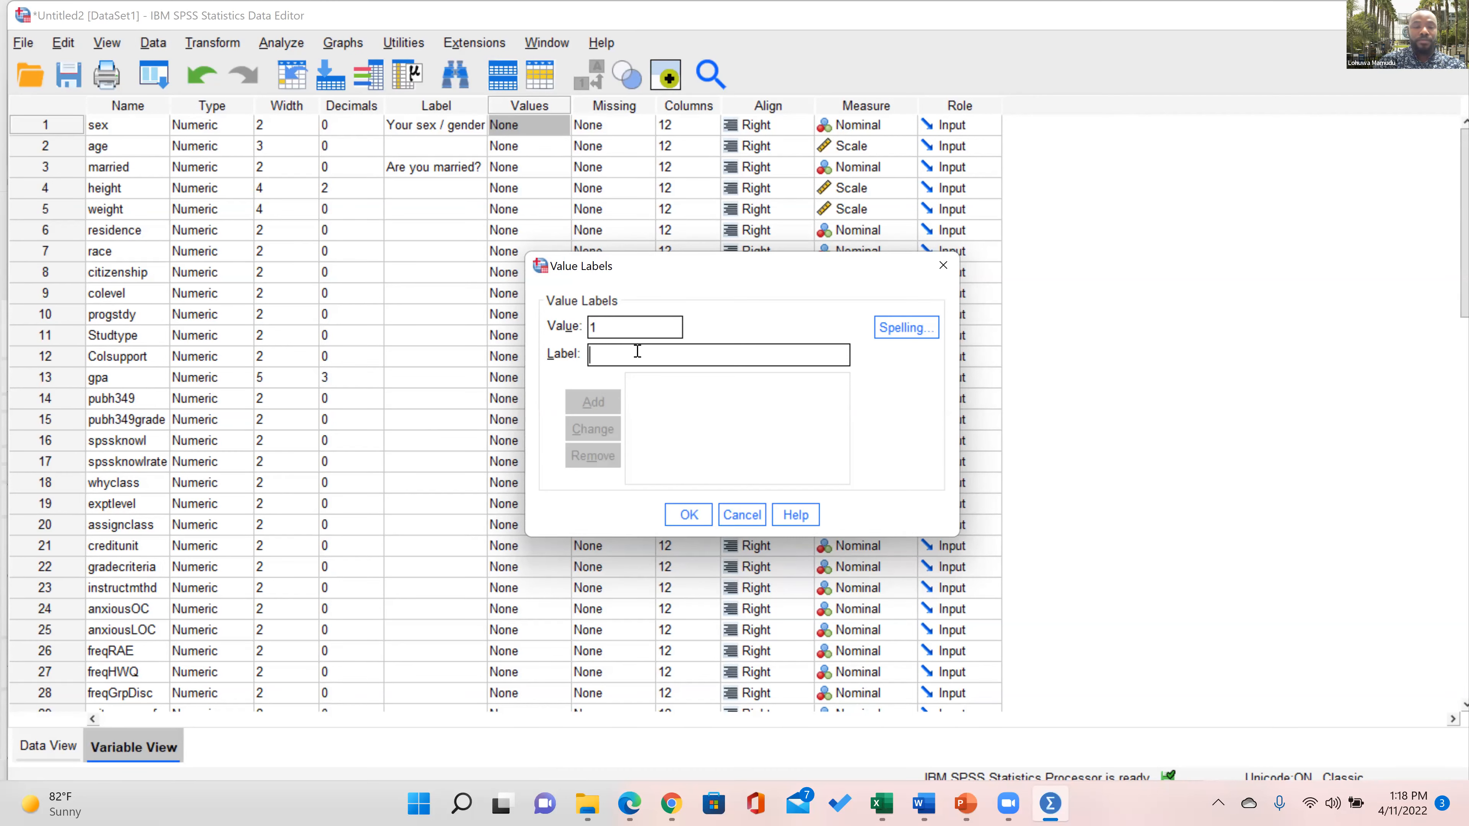
pyautogui.write('Male')
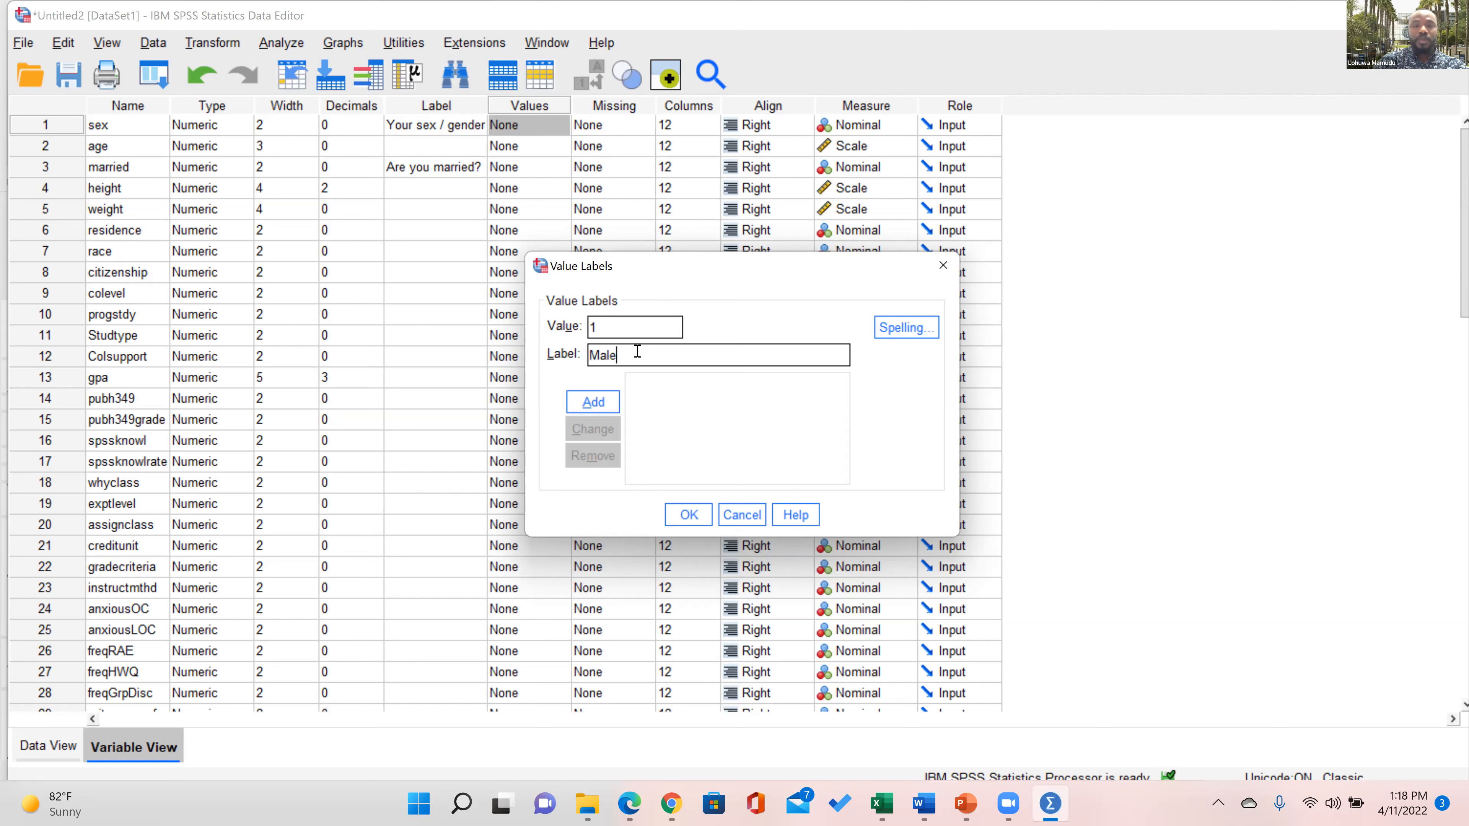
pyautogui.click(604, 403)
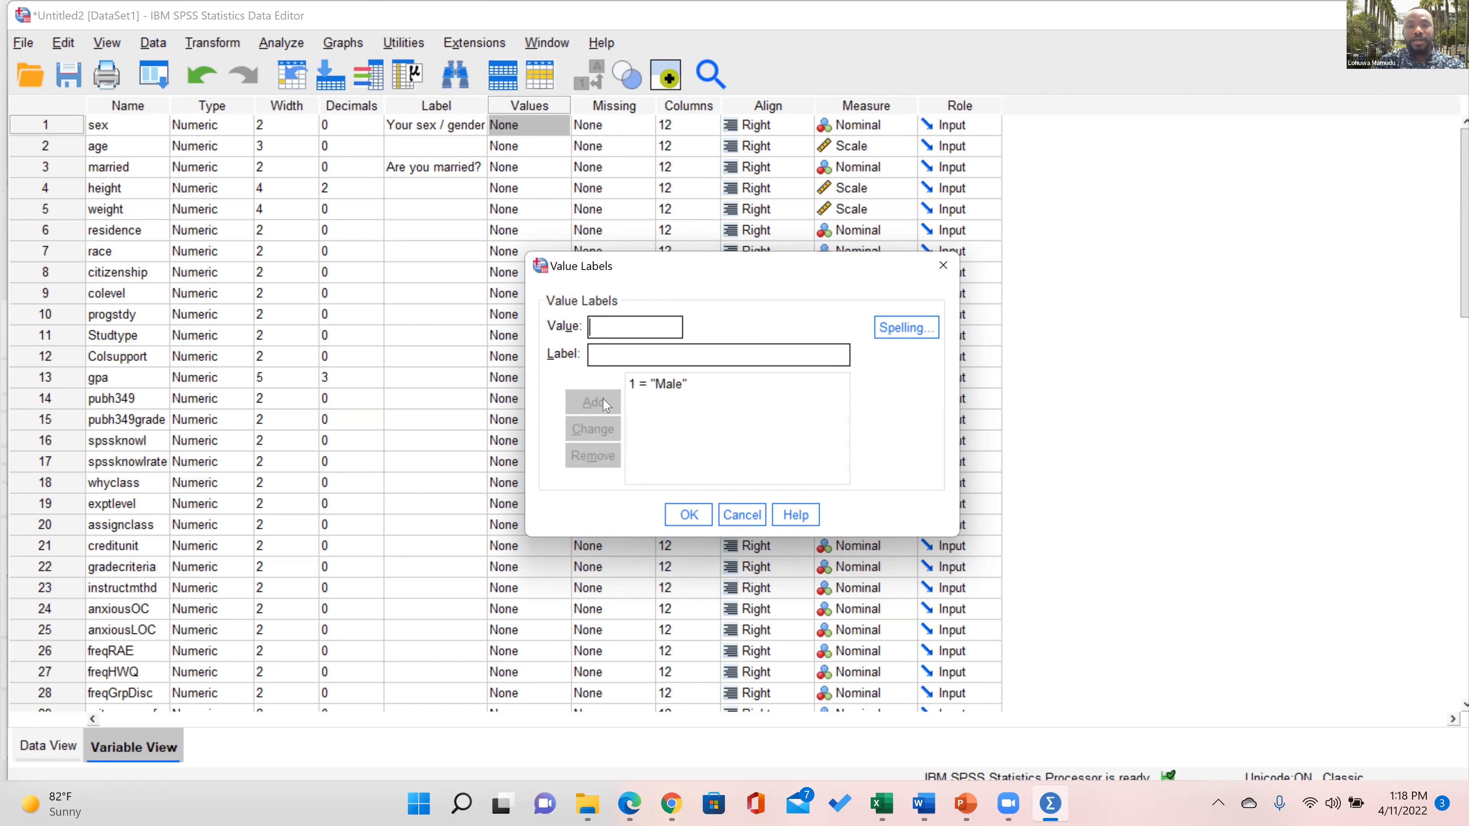
# Add the label "Femal" for value 2 of the sex variable and apply its value labels
pyautogui.click(653, 324)
pyautogui.write('2')
pyautogui.click(632, 354)
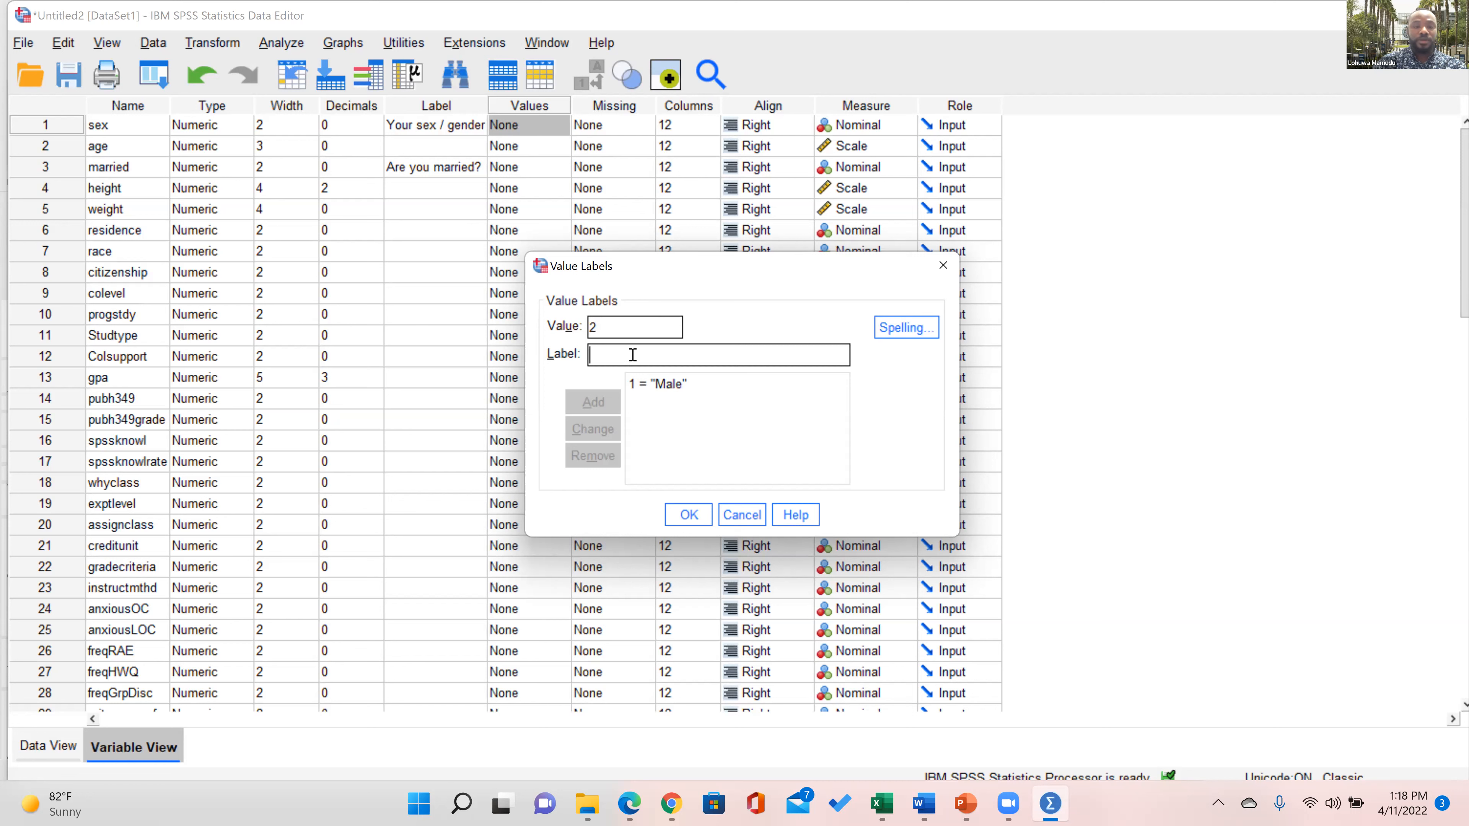
pyautogui.write('Femal')
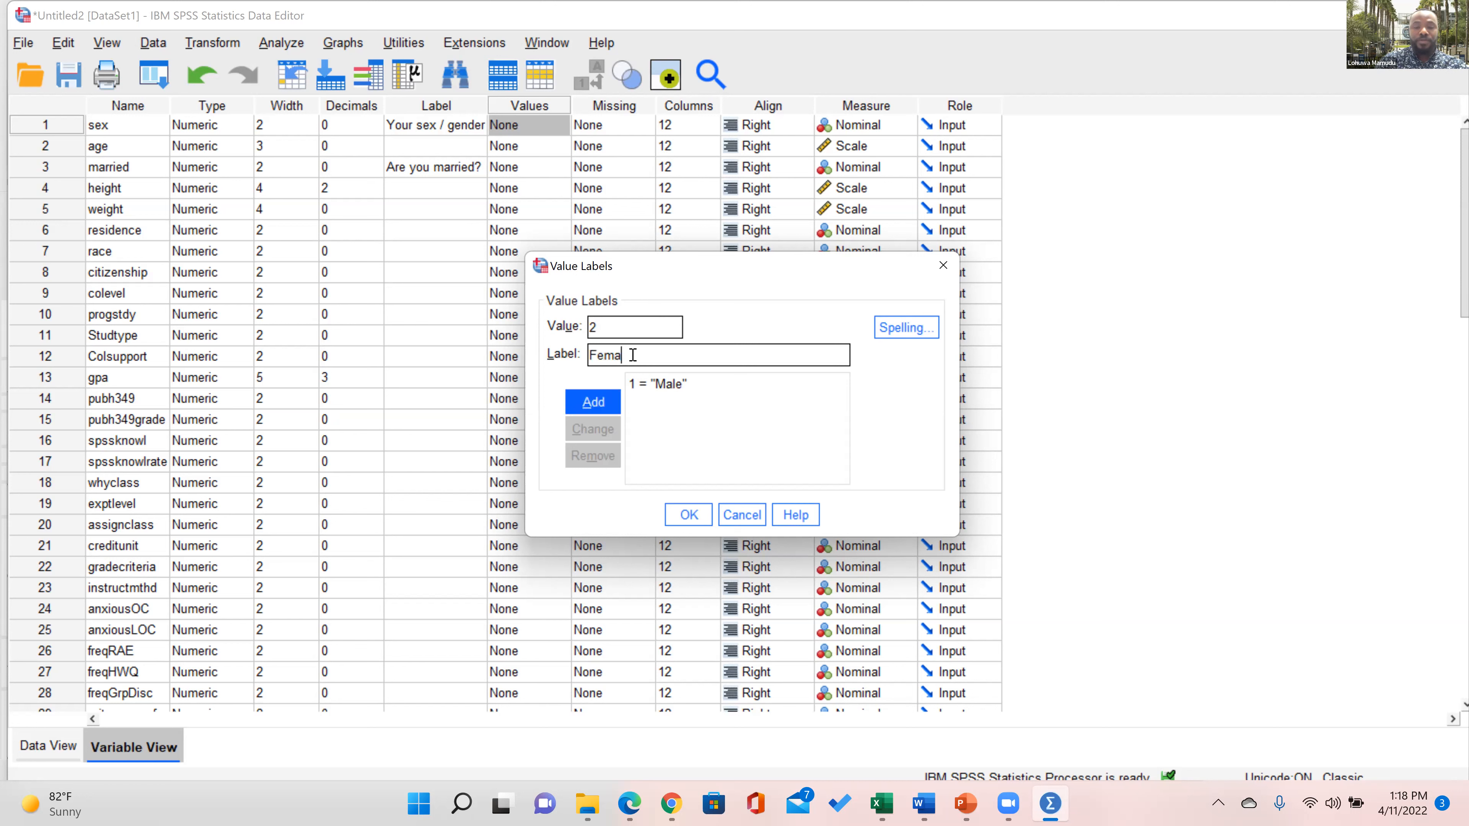
pyautogui.click(584, 405)
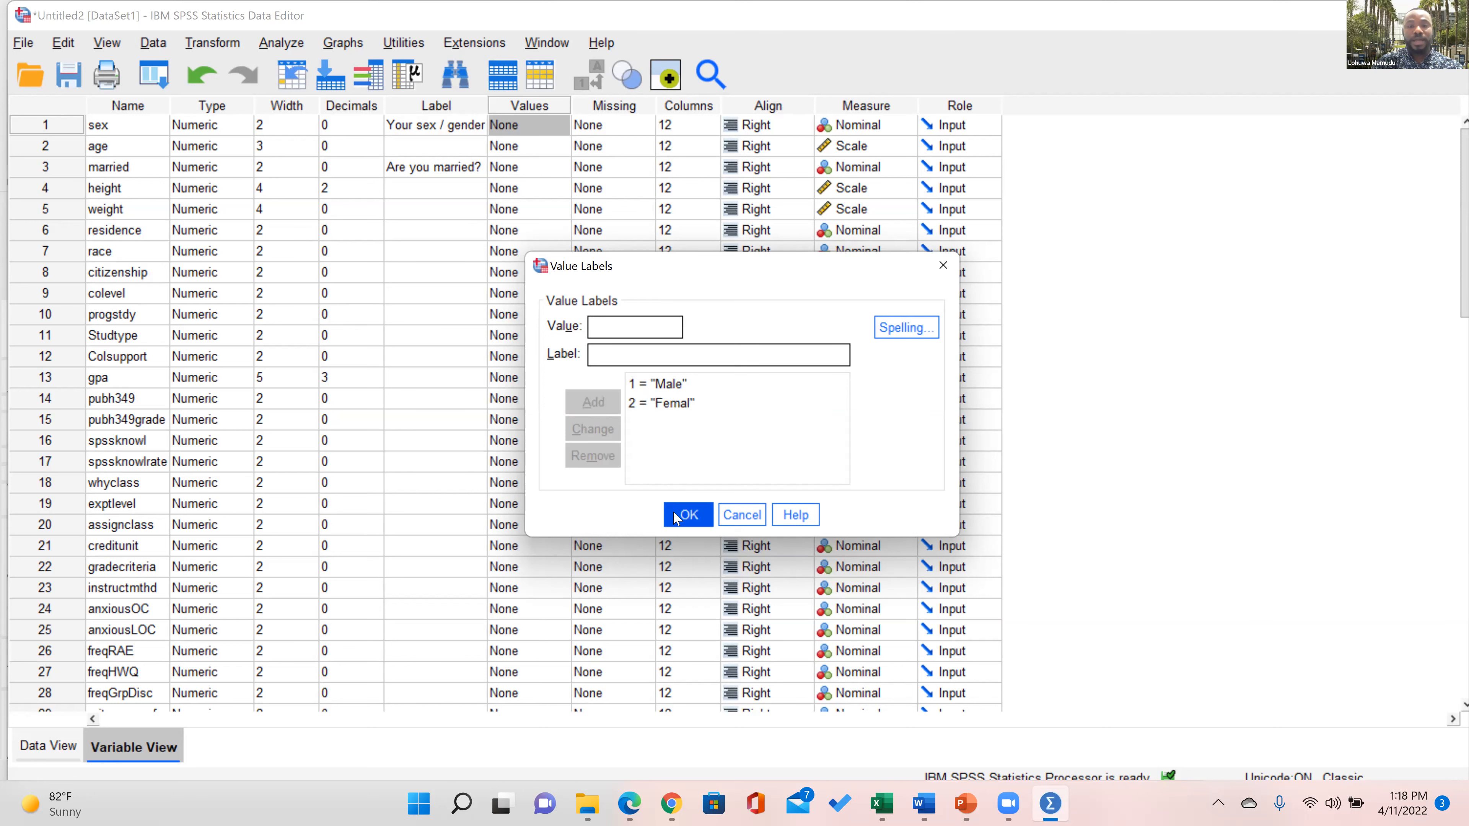
pyautogui.click(687, 515)
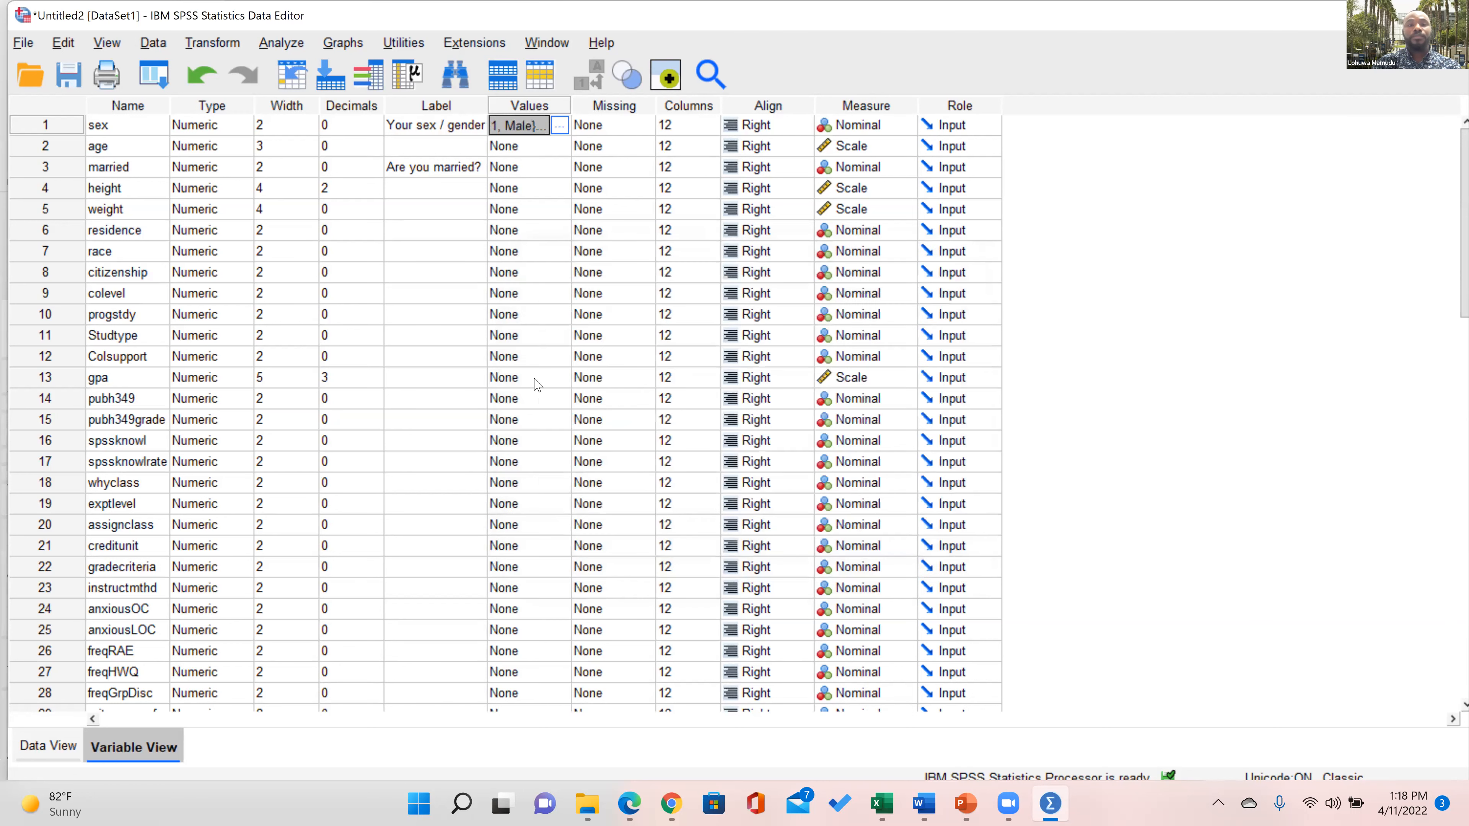
# Start defining value labels for the married variable and add the label "No" for value 0
pyautogui.click(527, 168)
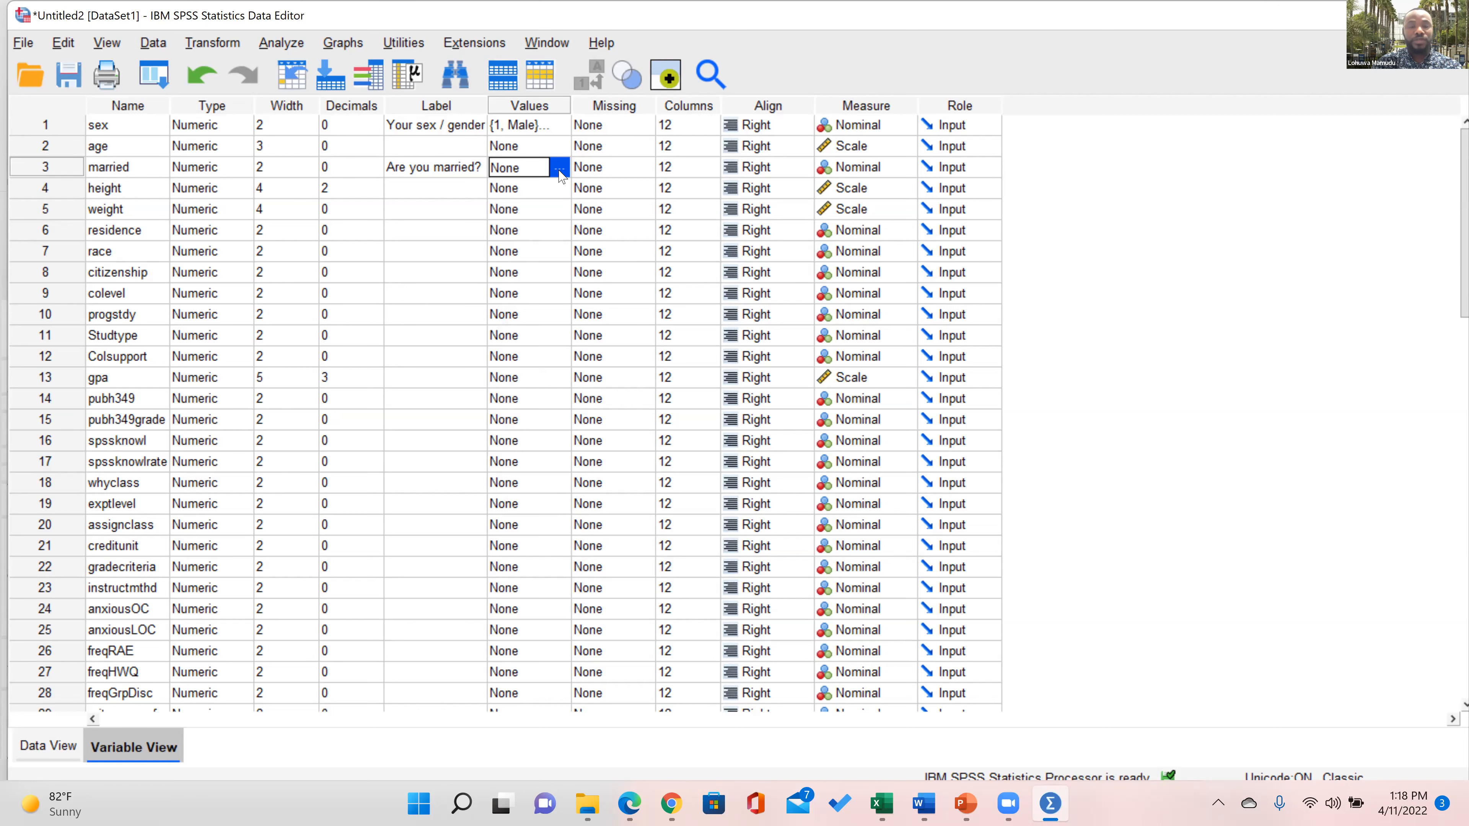
pyautogui.click(559, 170)
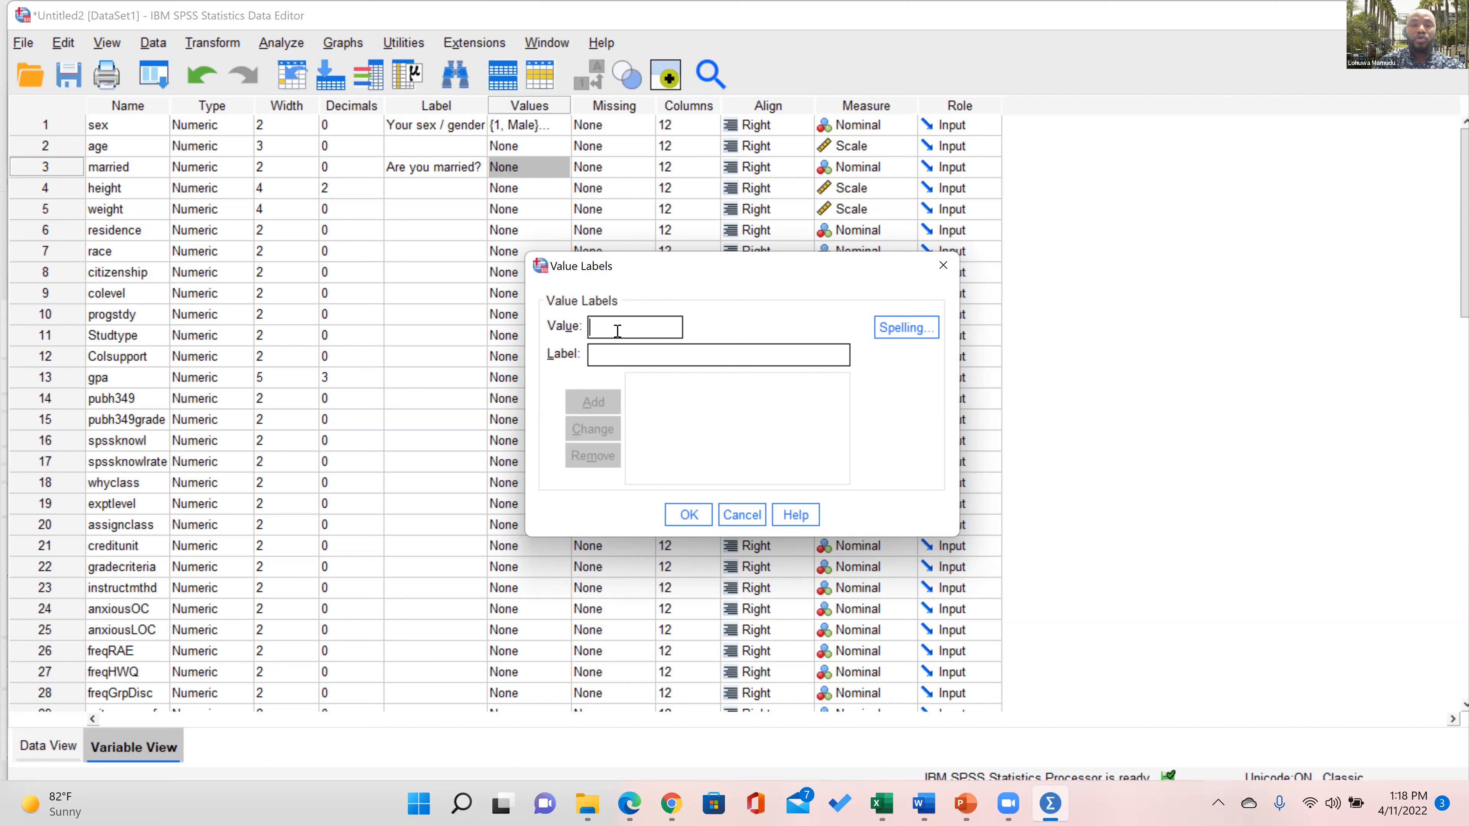
pyautogui.write('0')
pyautogui.click(650, 354)
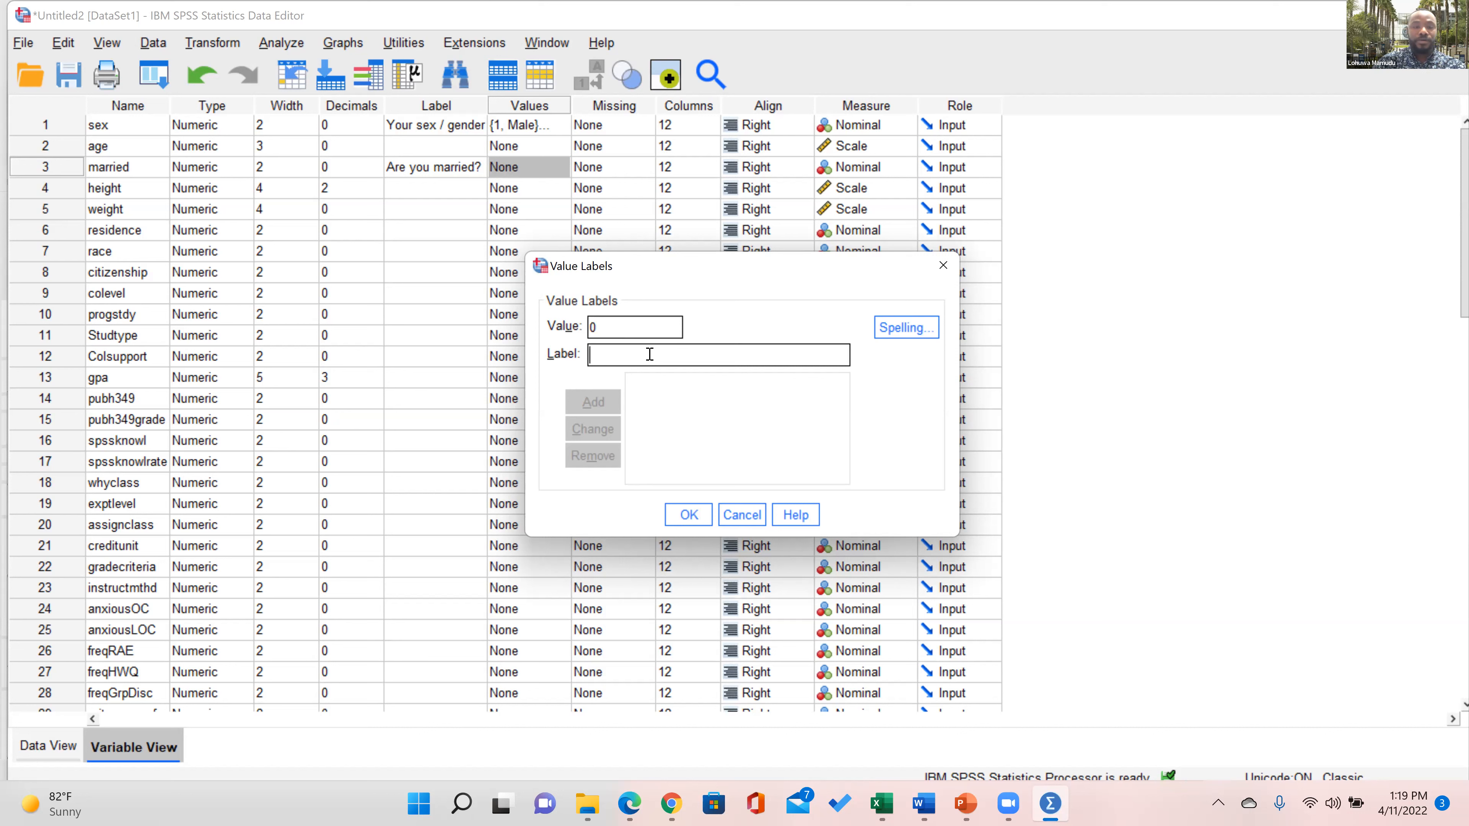
pyautogui.write('No')
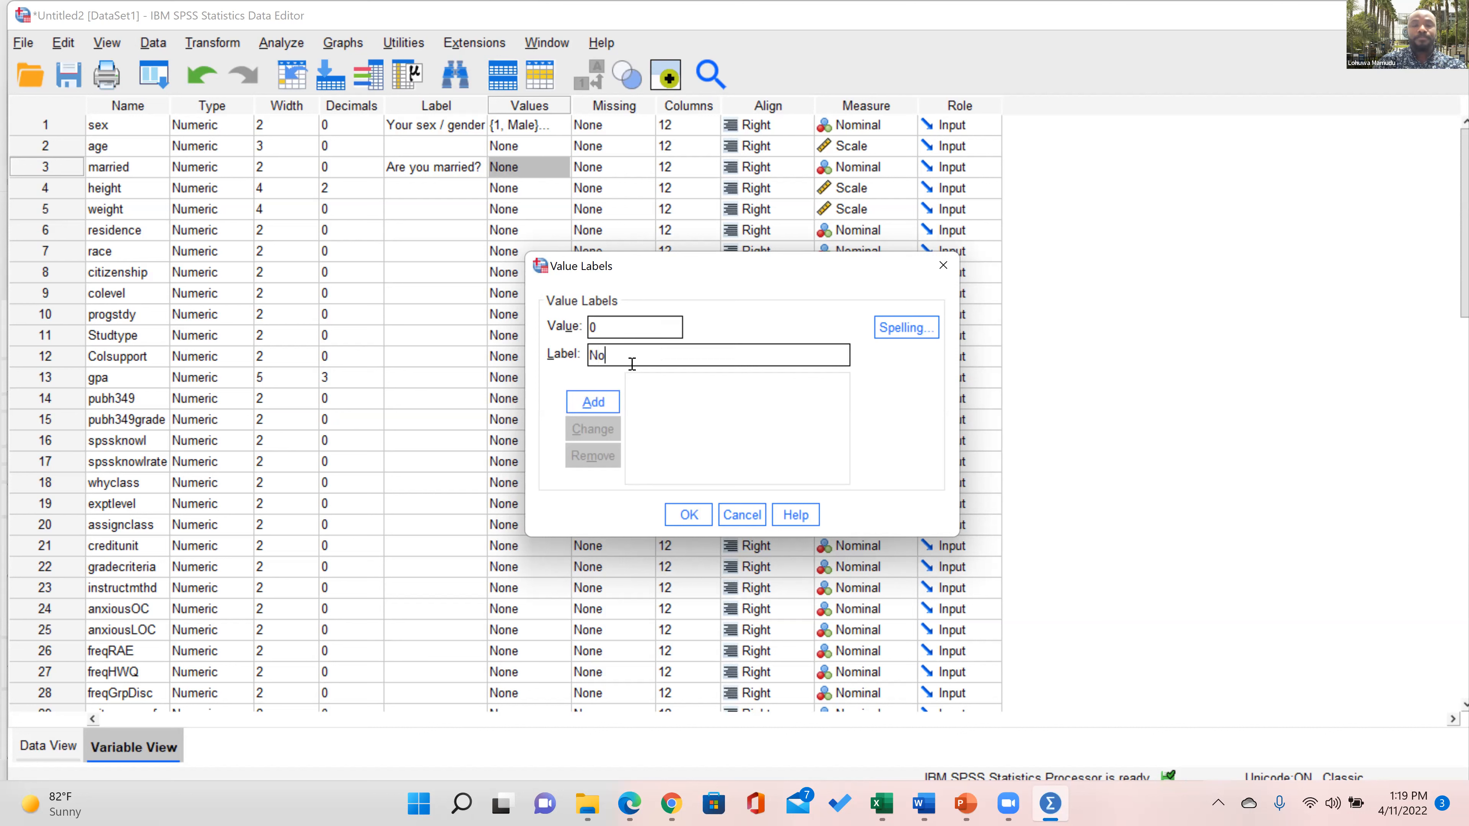
pyautogui.click(599, 399)
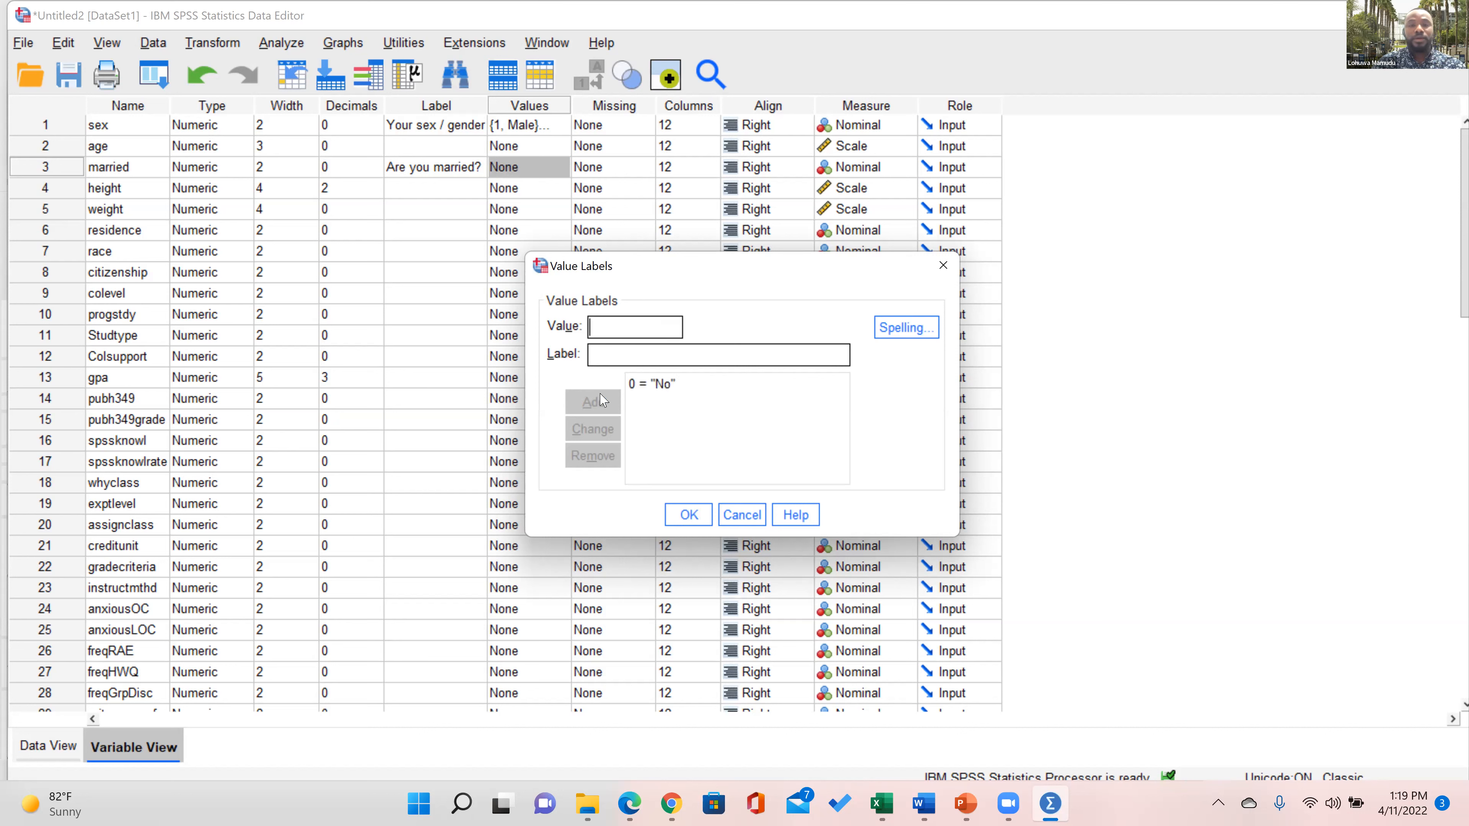
# Add the label "Yes" for value 1 of the married variable and apply its value labels
pyautogui.click(634, 329)
pyautogui.write('1')
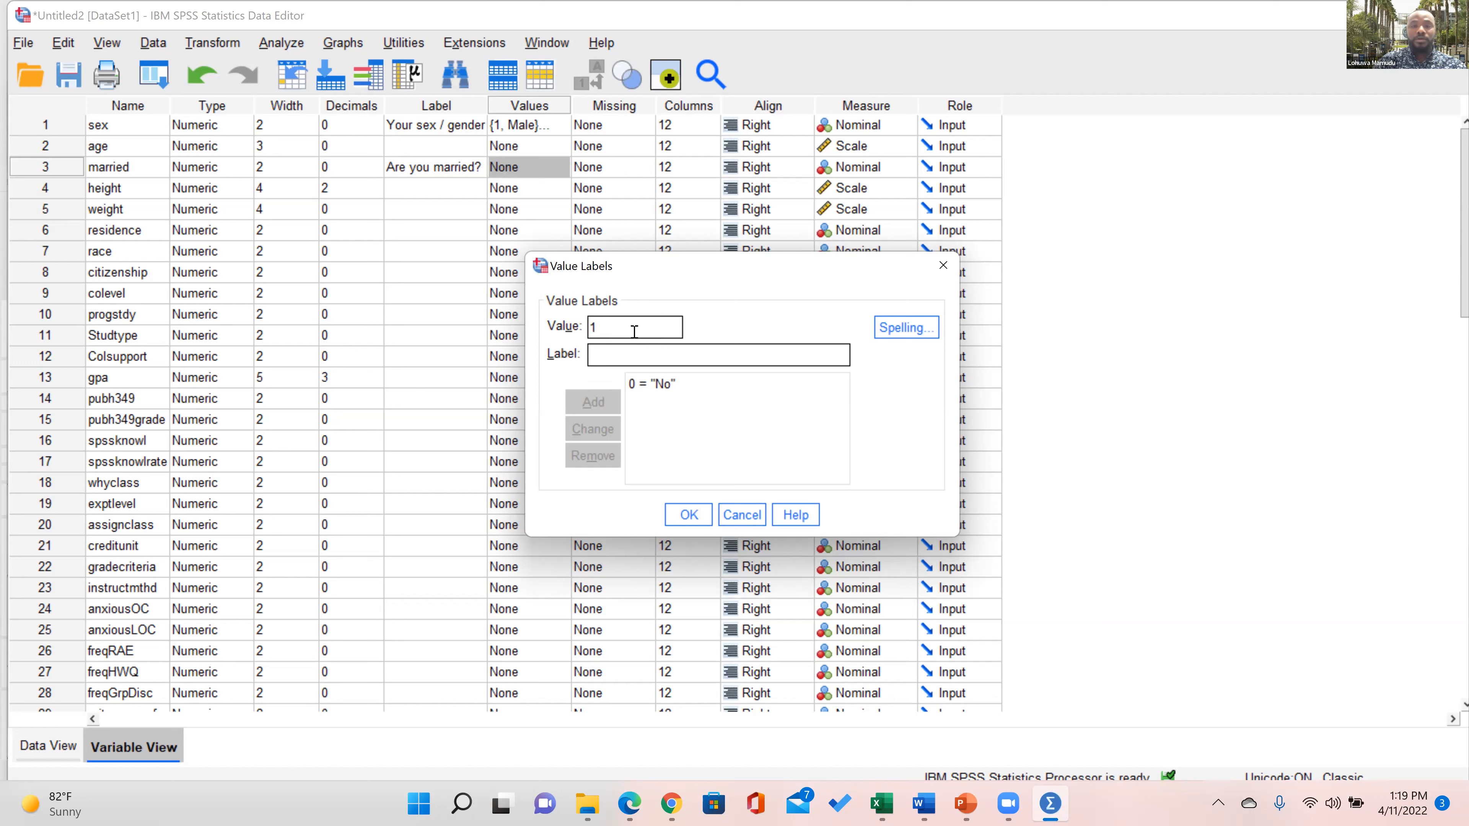
pyautogui.click(634, 354)
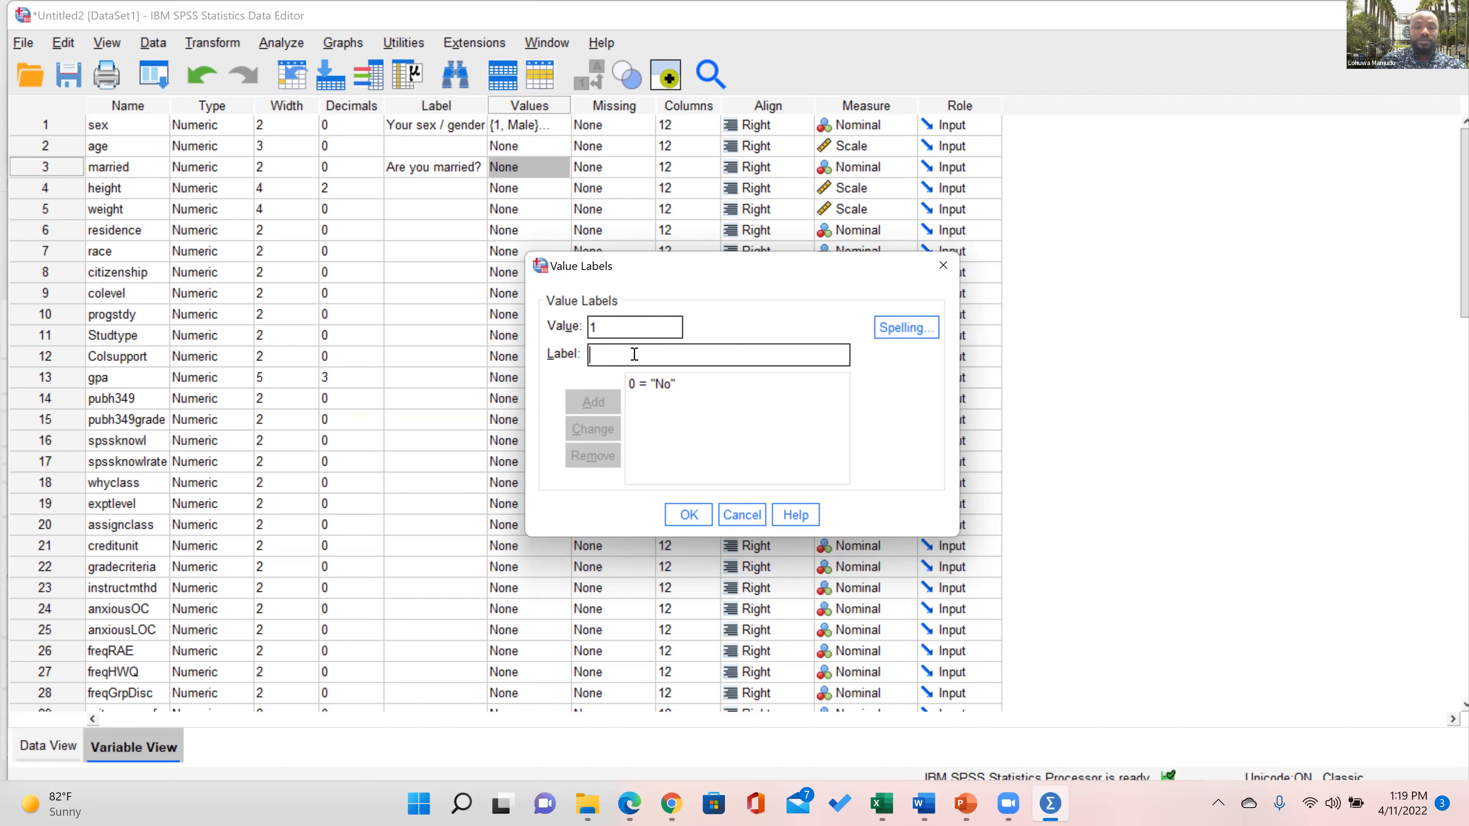
pyautogui.write('Y')
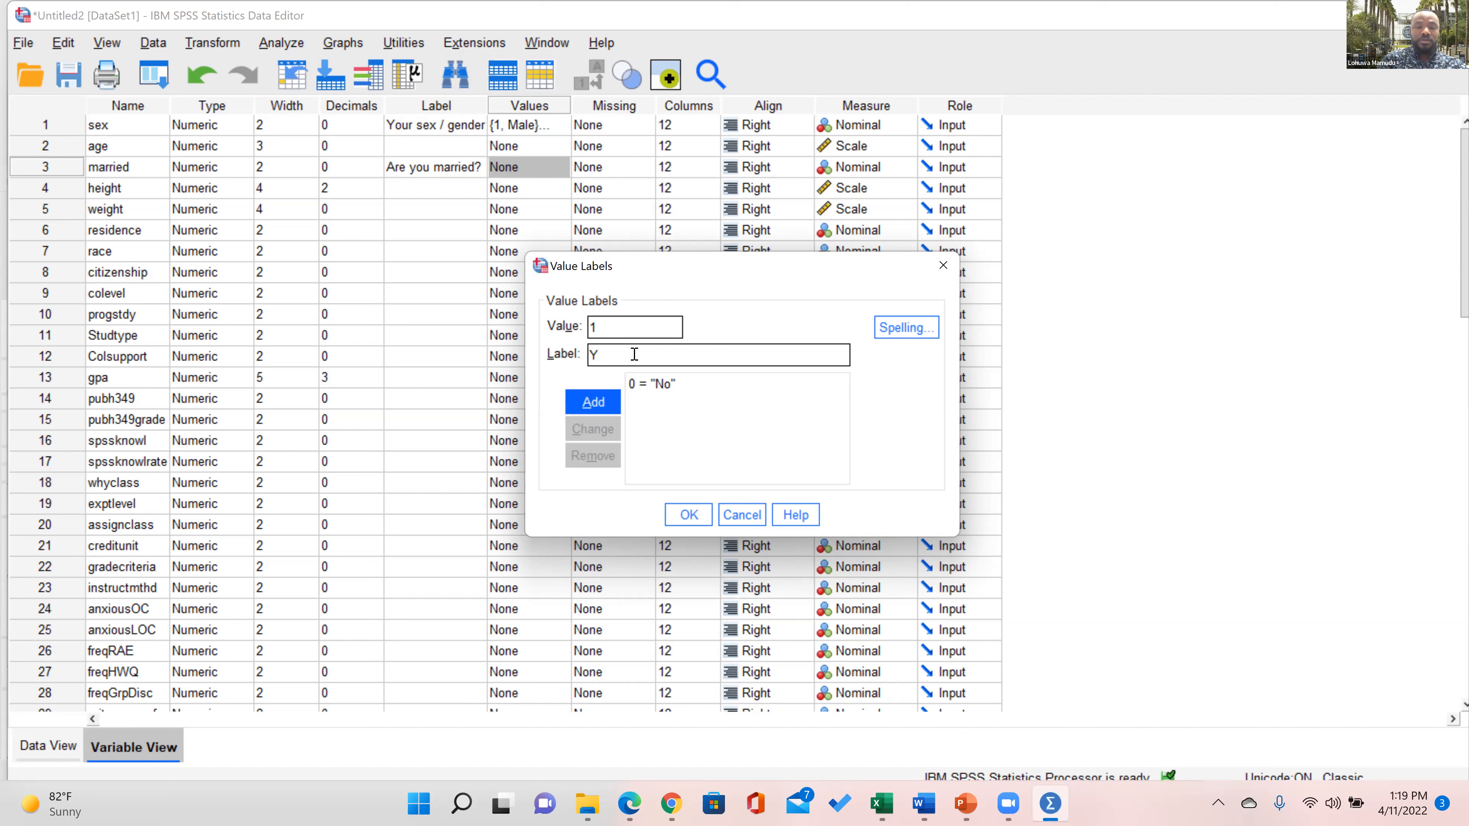
pyautogui.write('es')
pyautogui.click(590, 406)
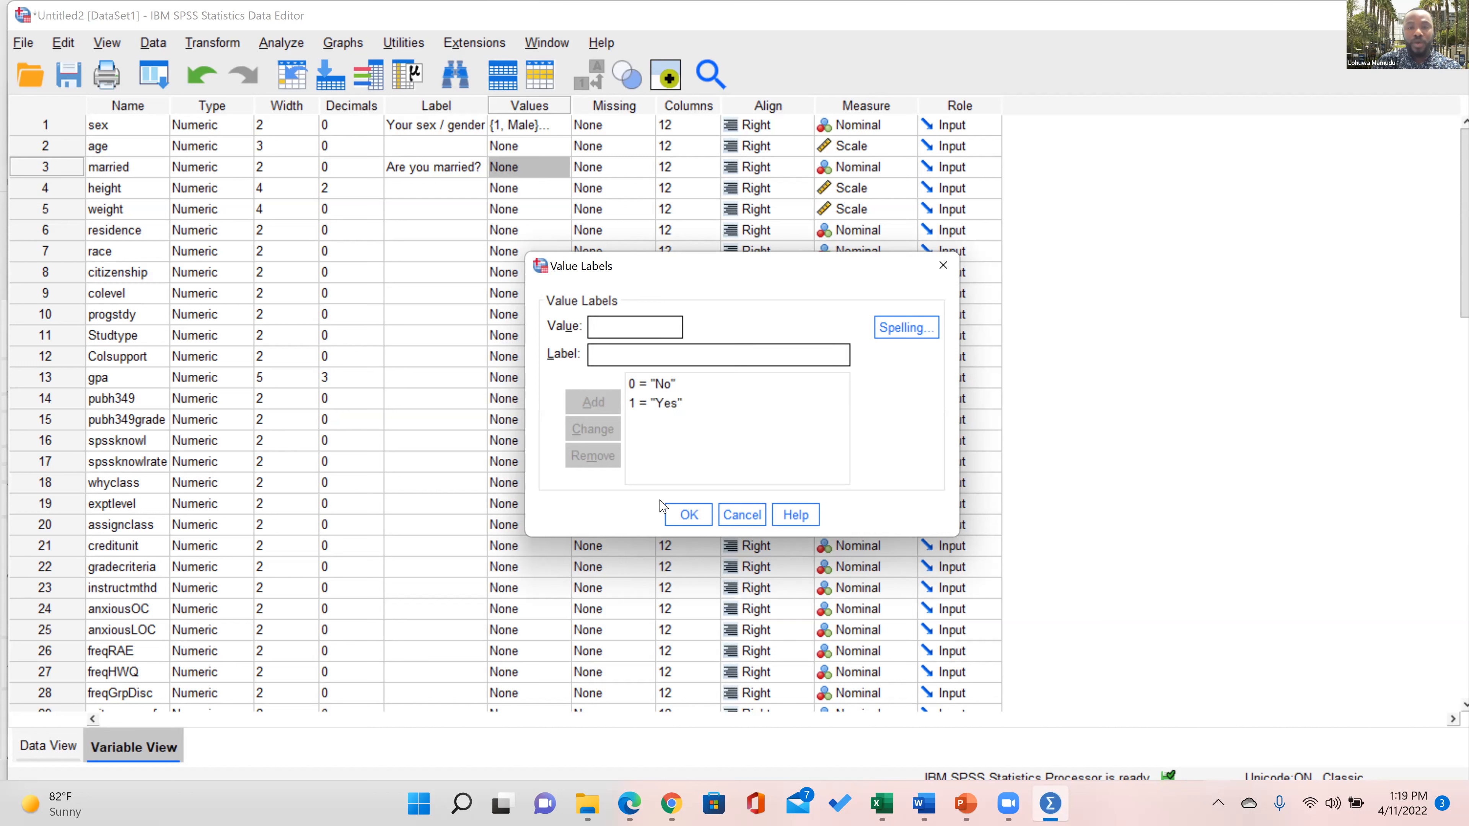
pyautogui.click(672, 519)
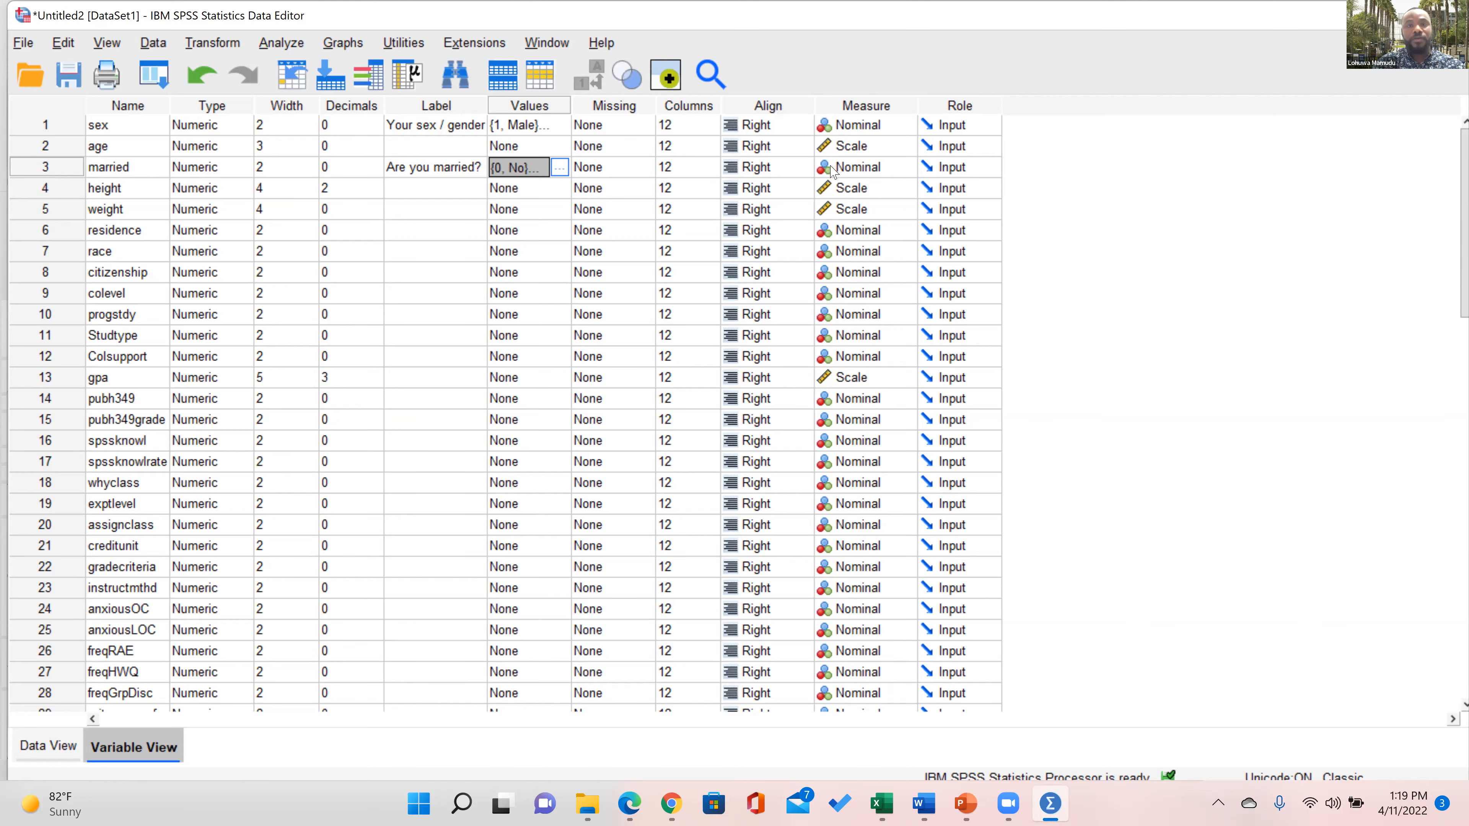
# Display the data records and alternate between value labels and numeric codes to compare the sex and married columns, ending on numeric codes
pyautogui.click(47, 746)
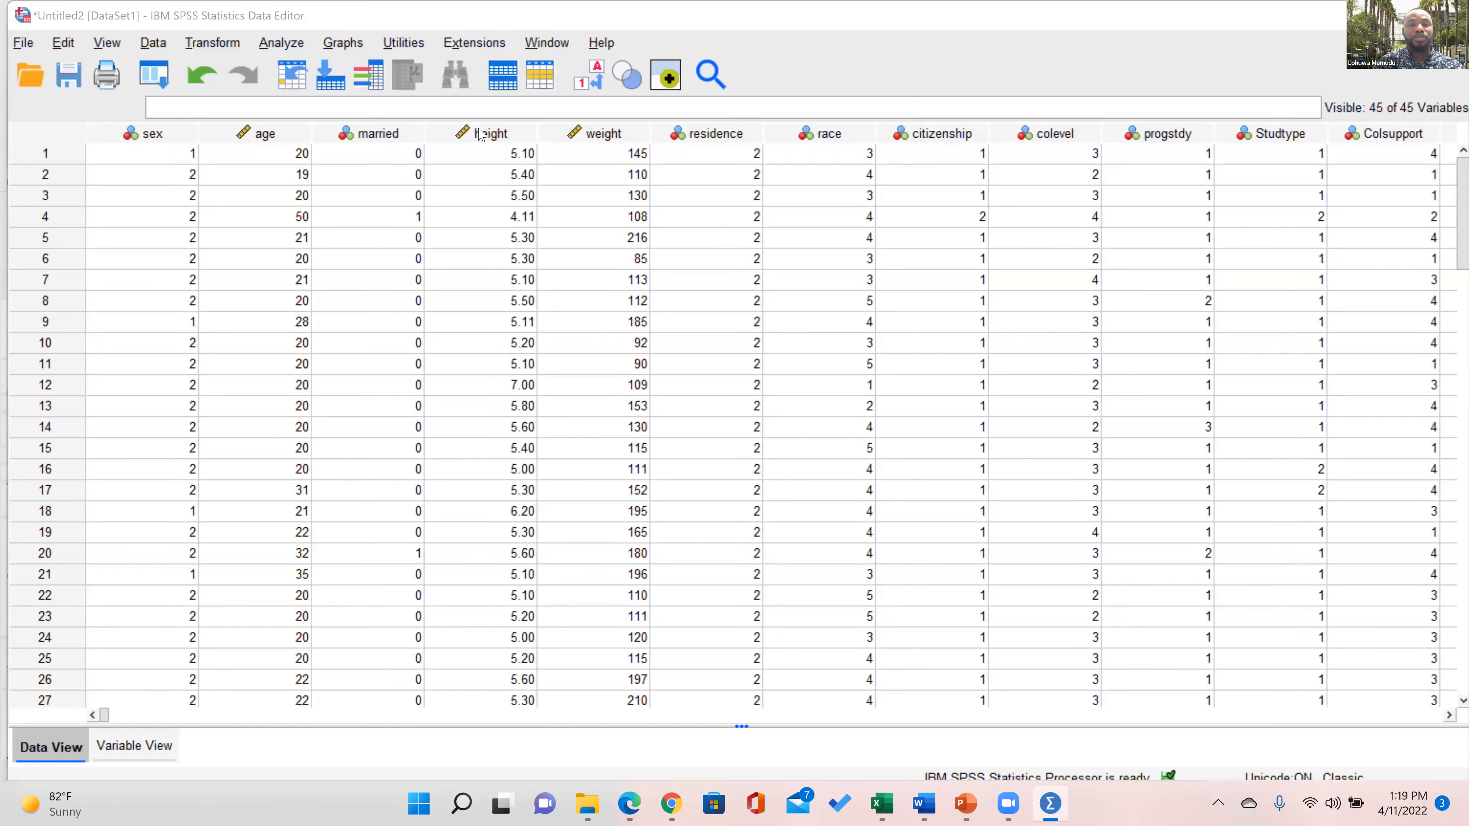
pyautogui.click(591, 78)
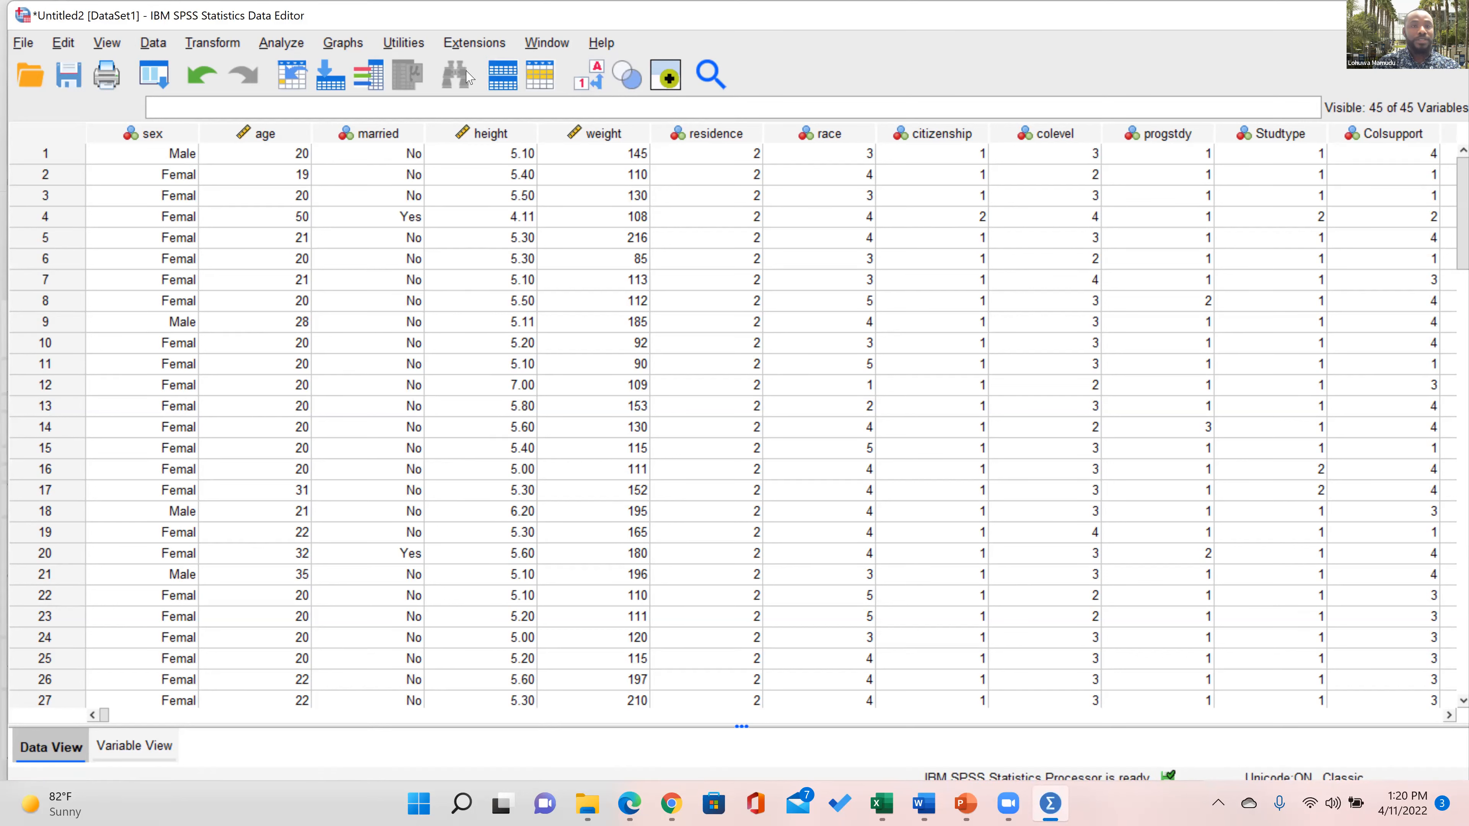
pyautogui.click(591, 76)
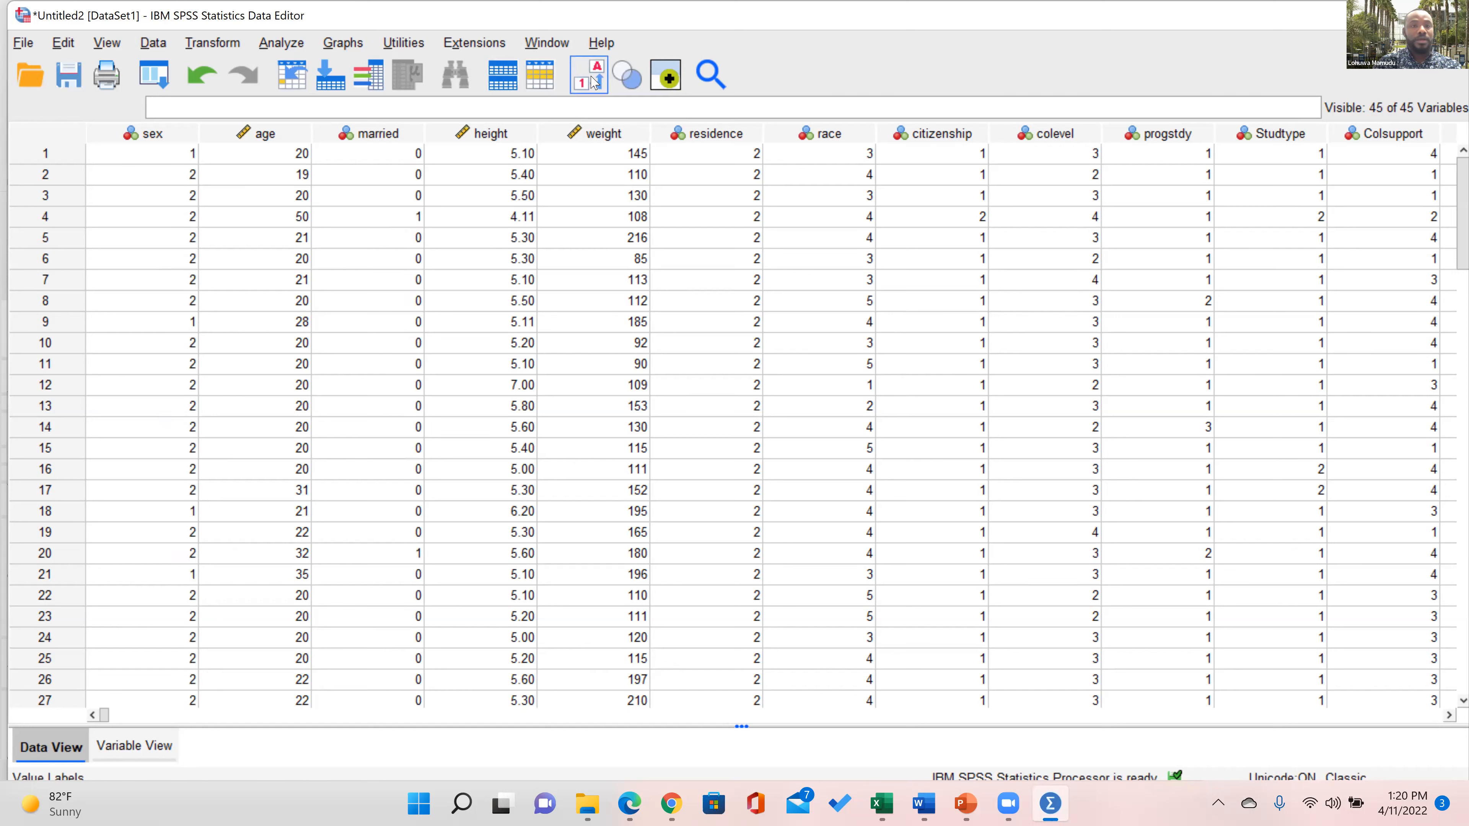
pyautogui.click(590, 75)
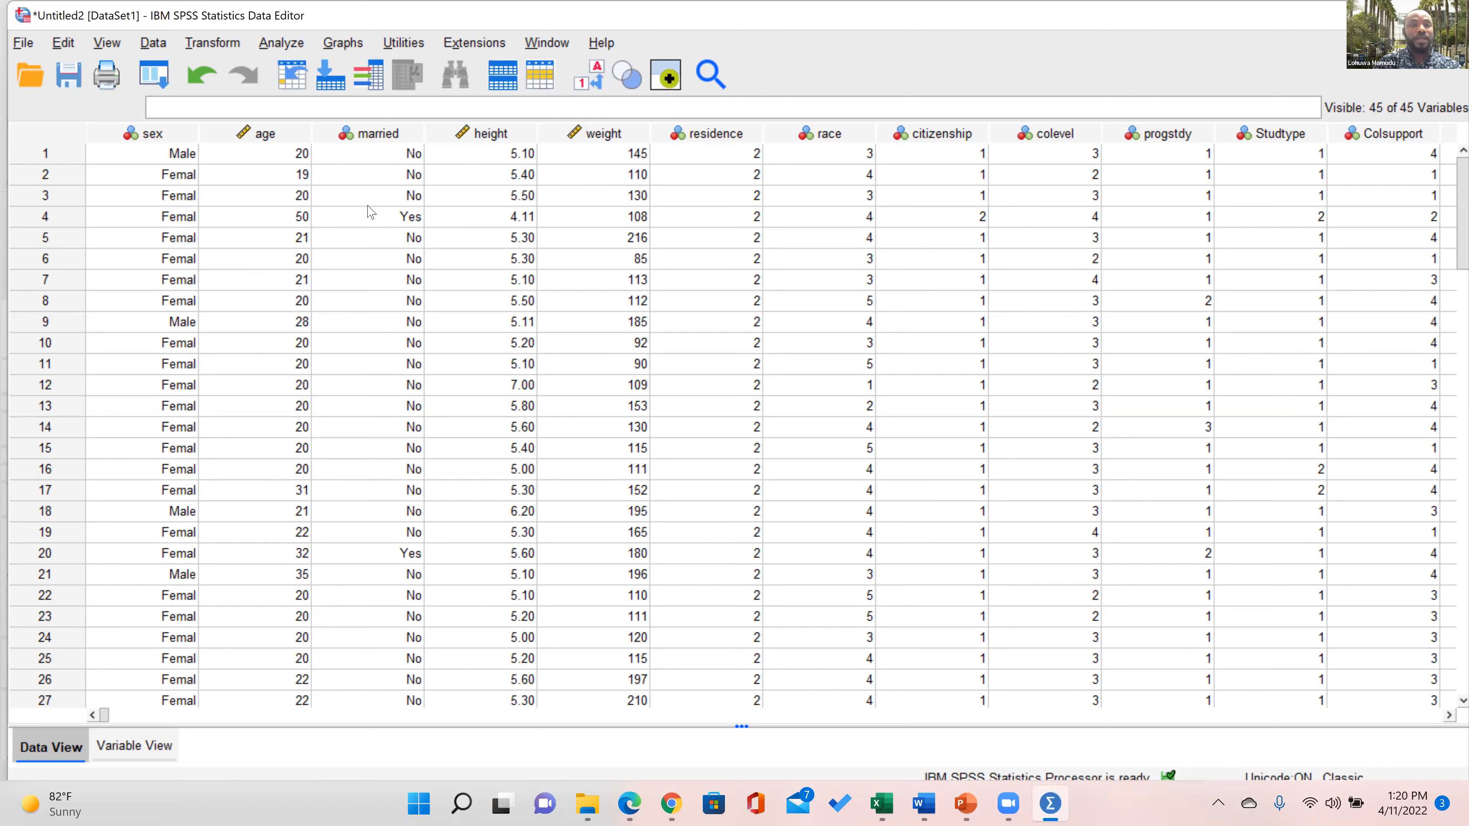
pyautogui.click(581, 80)
pyautogui.click(581, 80)
pyautogui.click(581, 80)
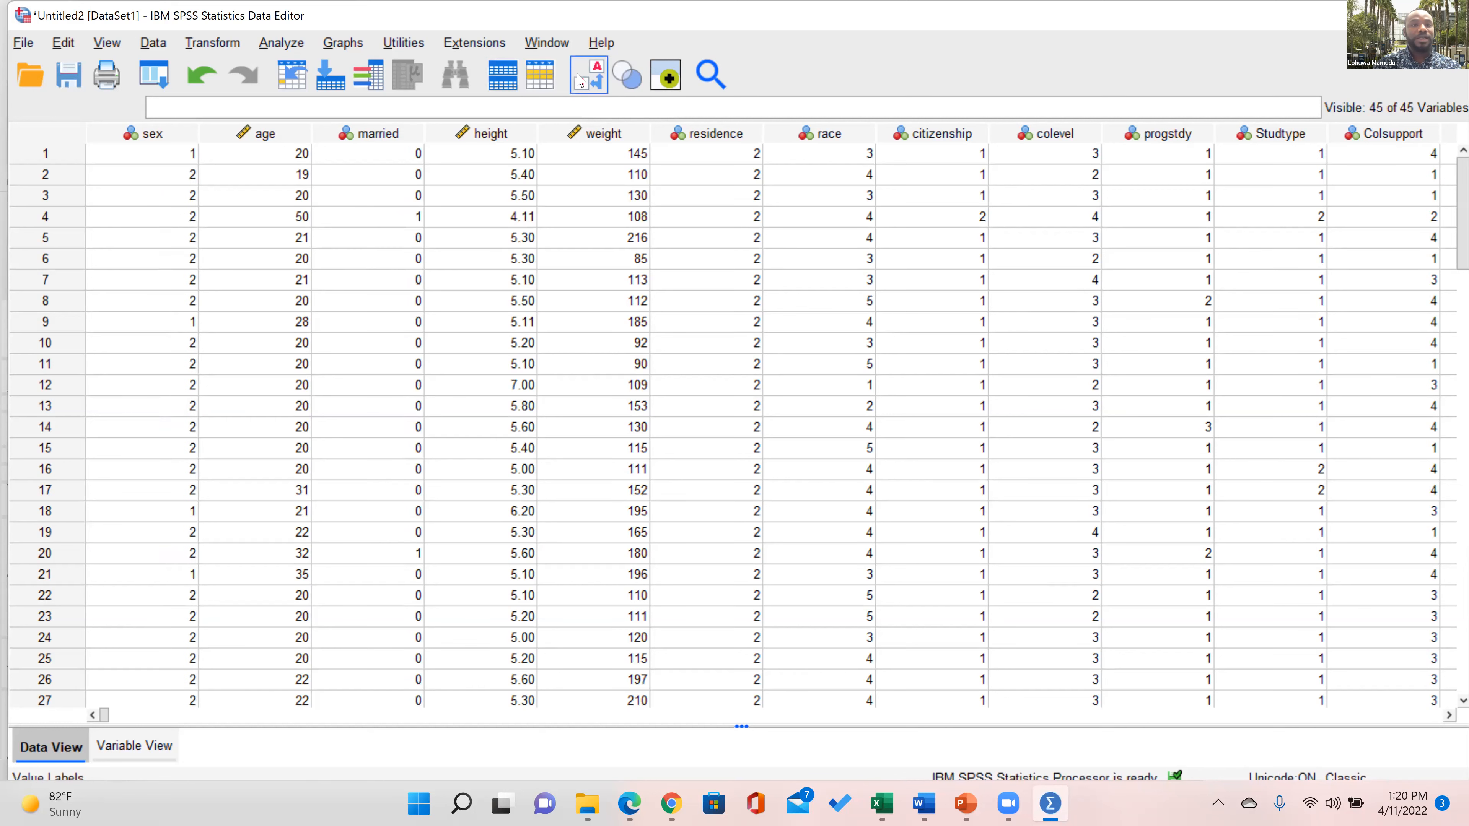
pyautogui.click(581, 80)
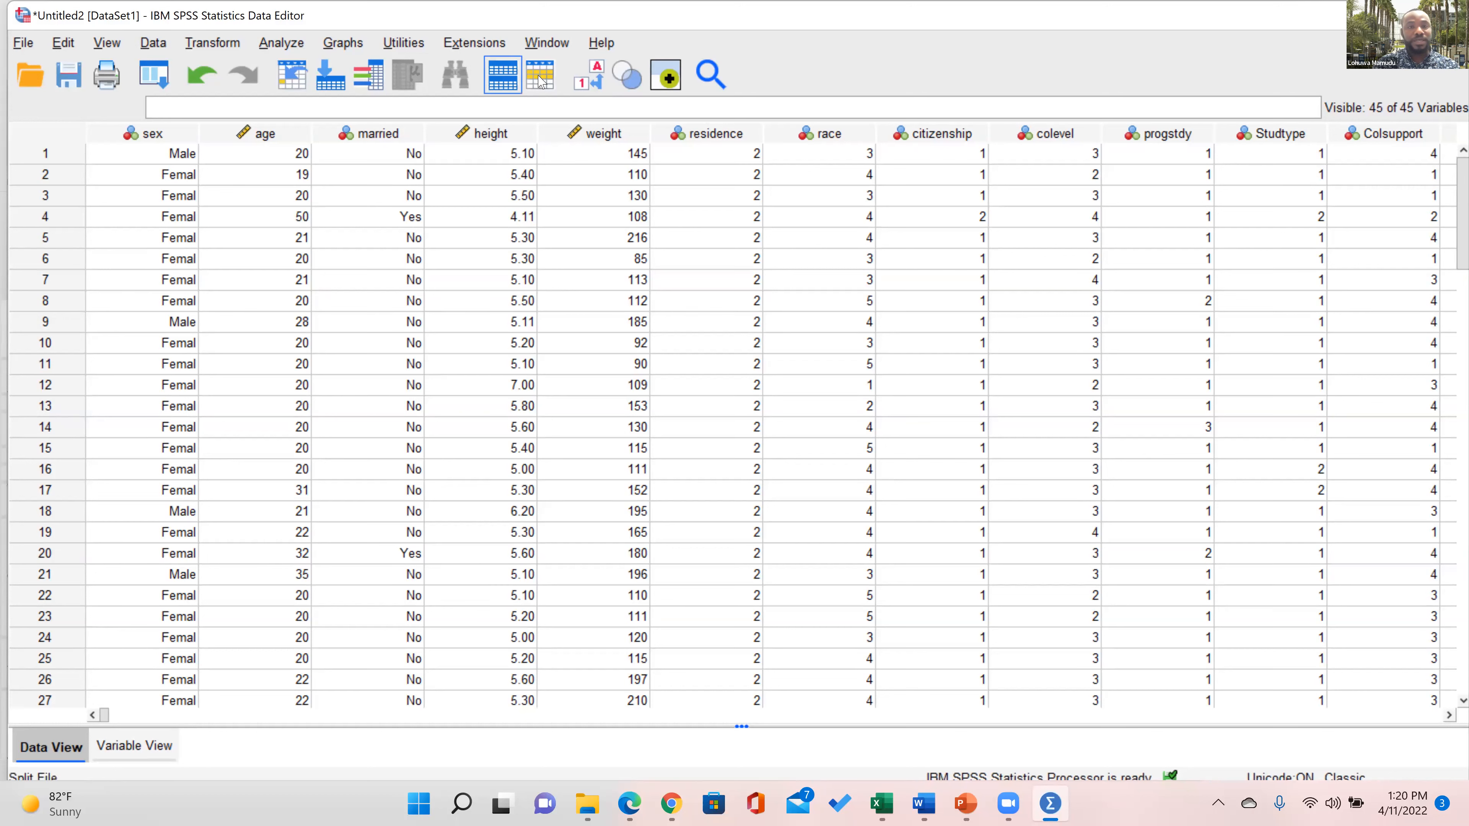
pyautogui.click(588, 85)
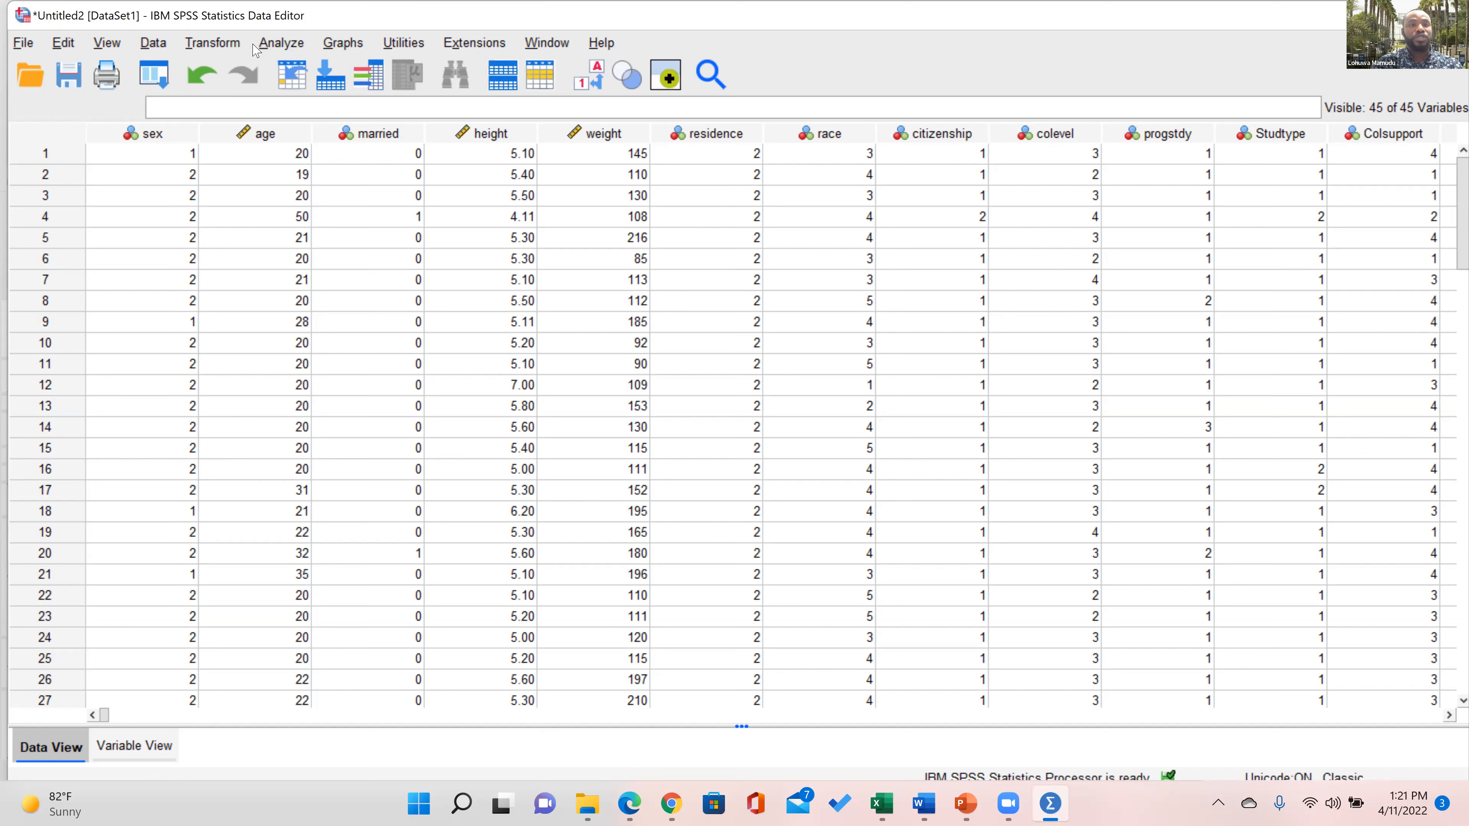
pyautogui.click(339, 44)
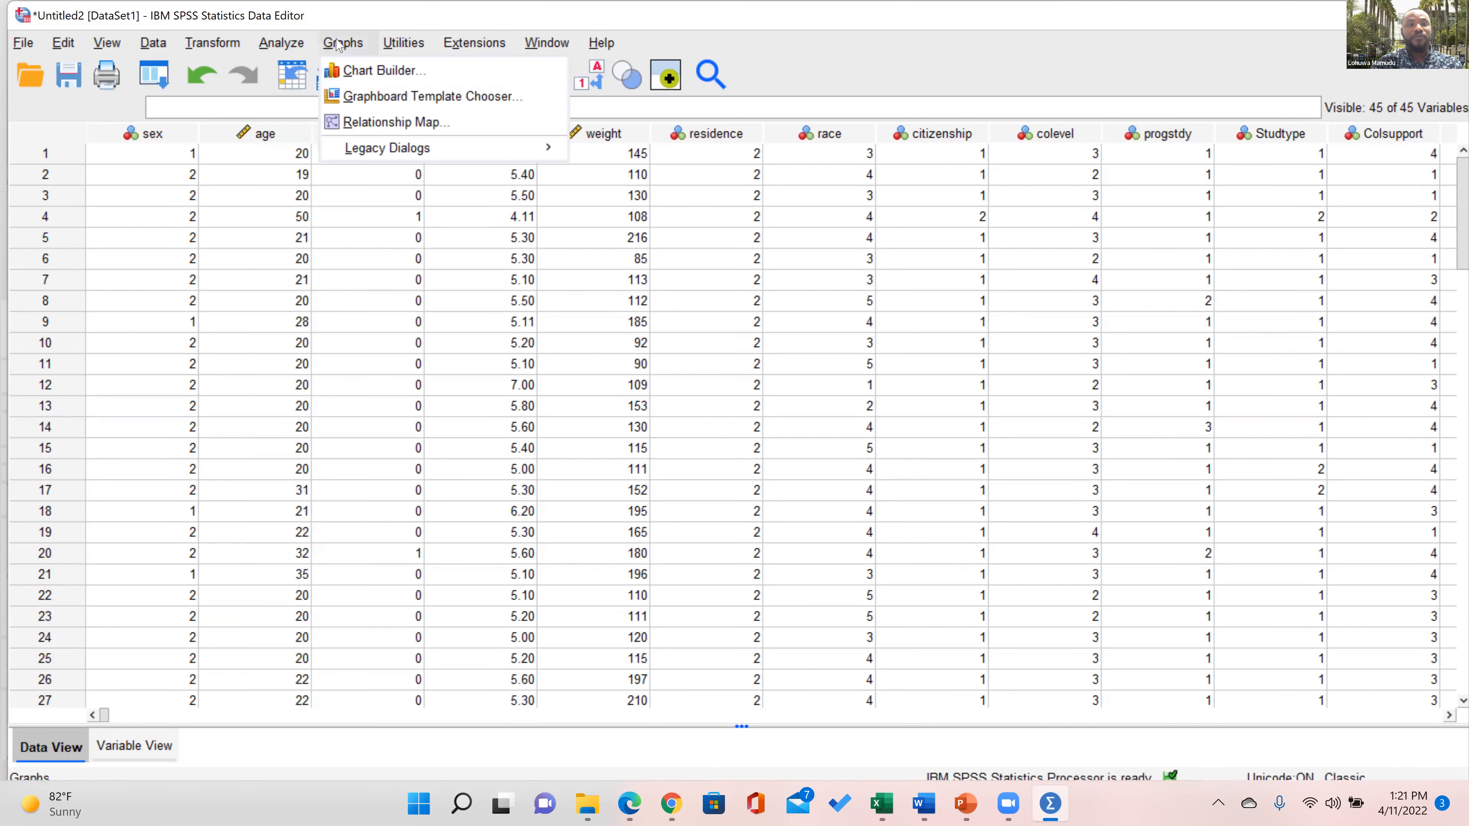
pyautogui.click(339, 44)
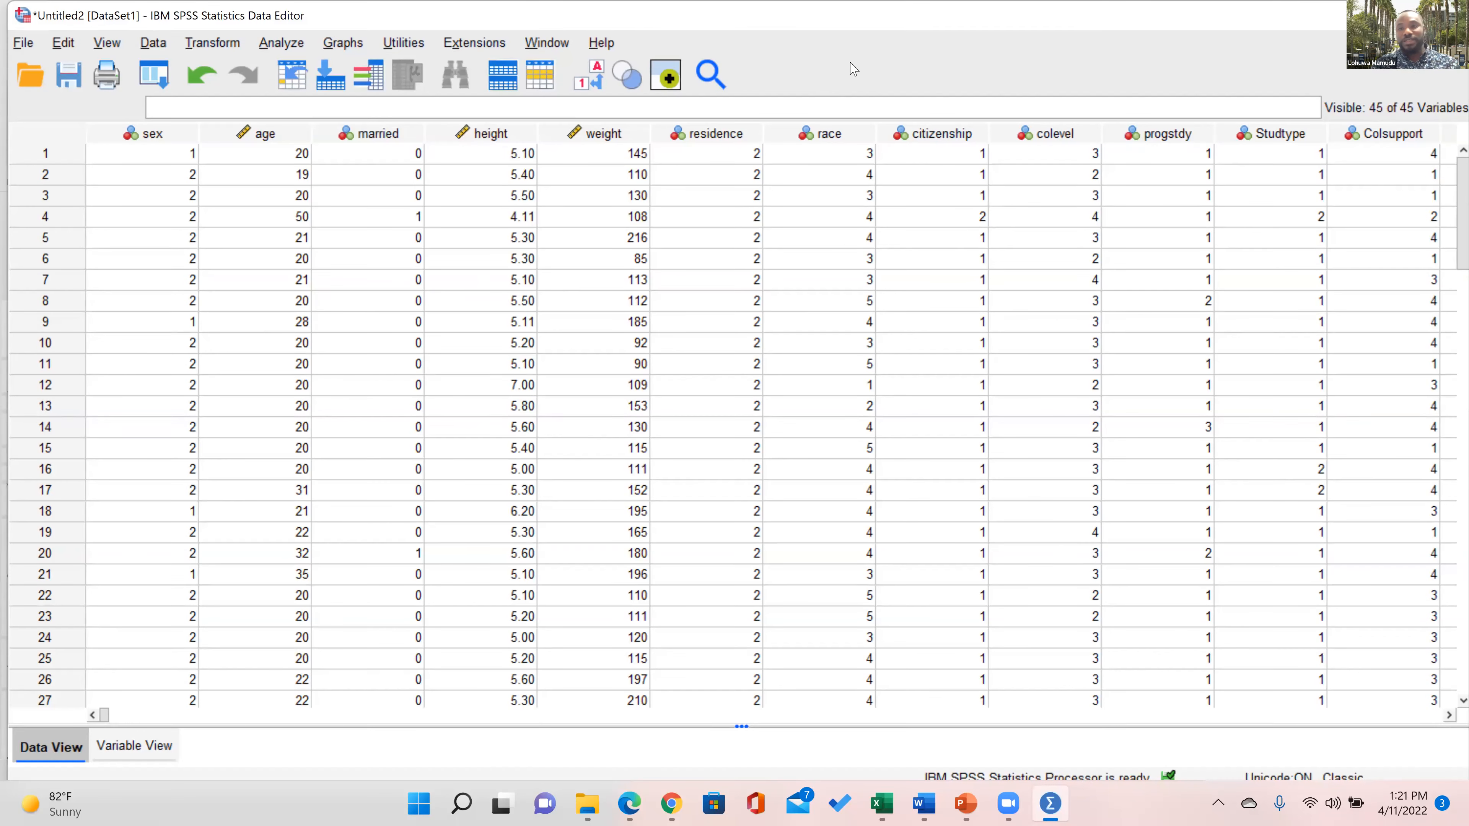